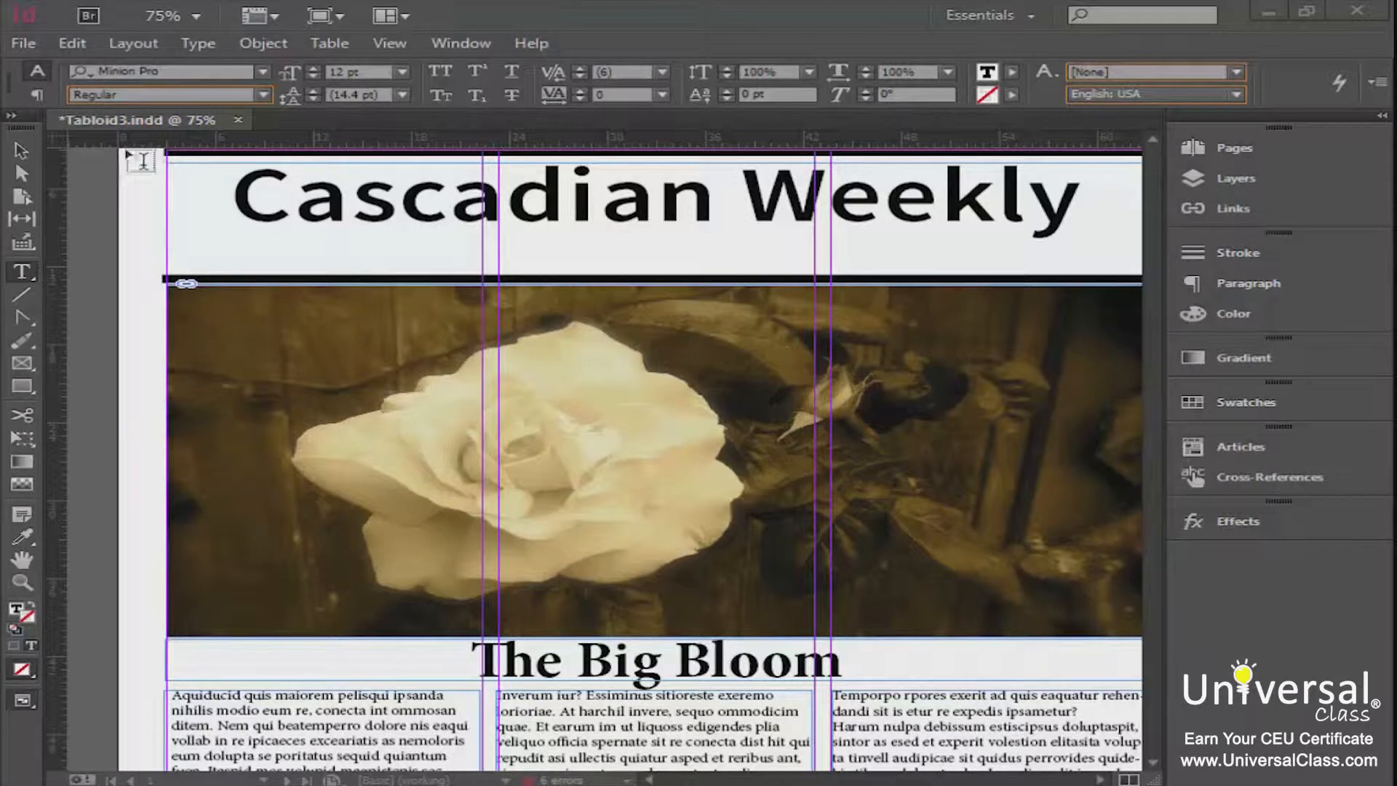
Show the paragraph formatting controls and review the available paragraph styles
{"action": "left_click", "coordinate": [37, 96]}
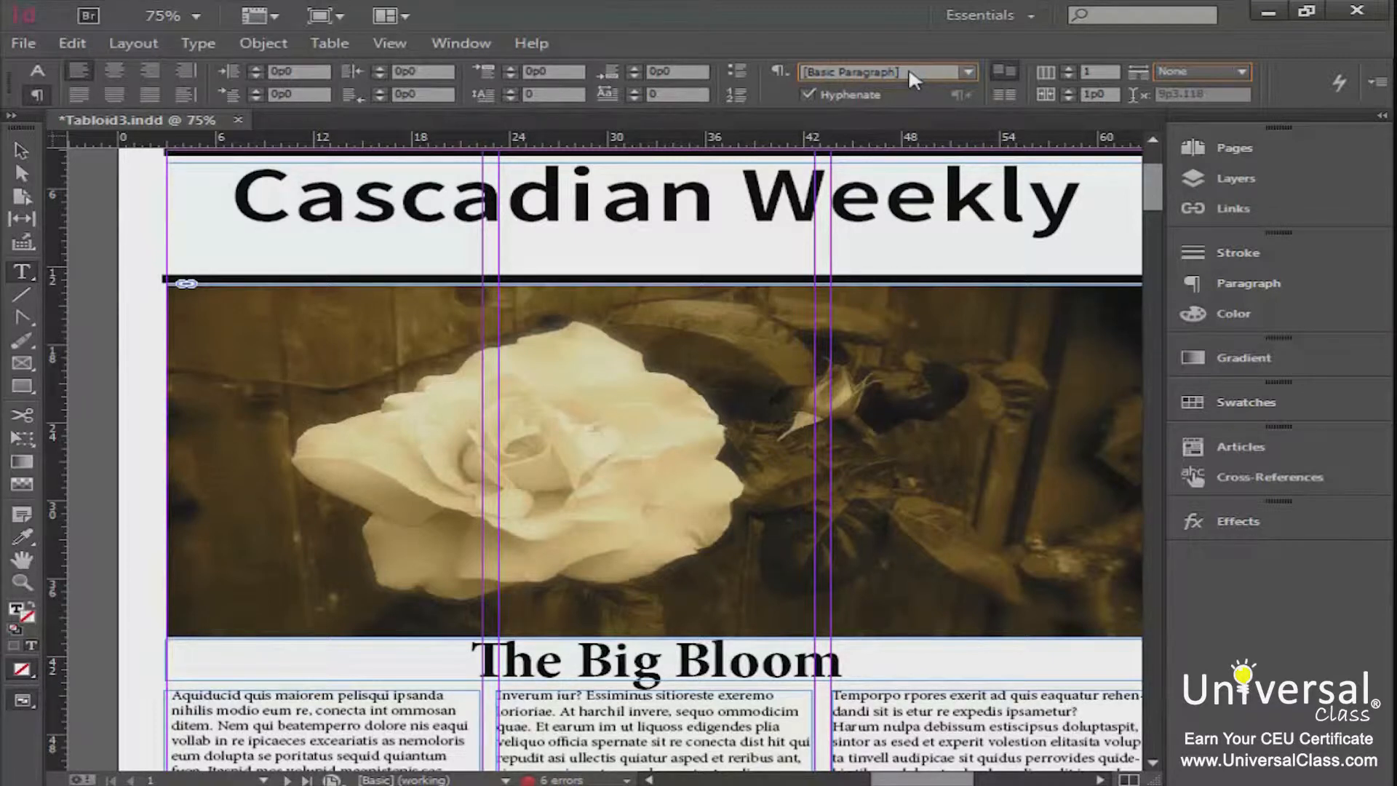
{"action": "left_click", "coordinate": [965, 72]}
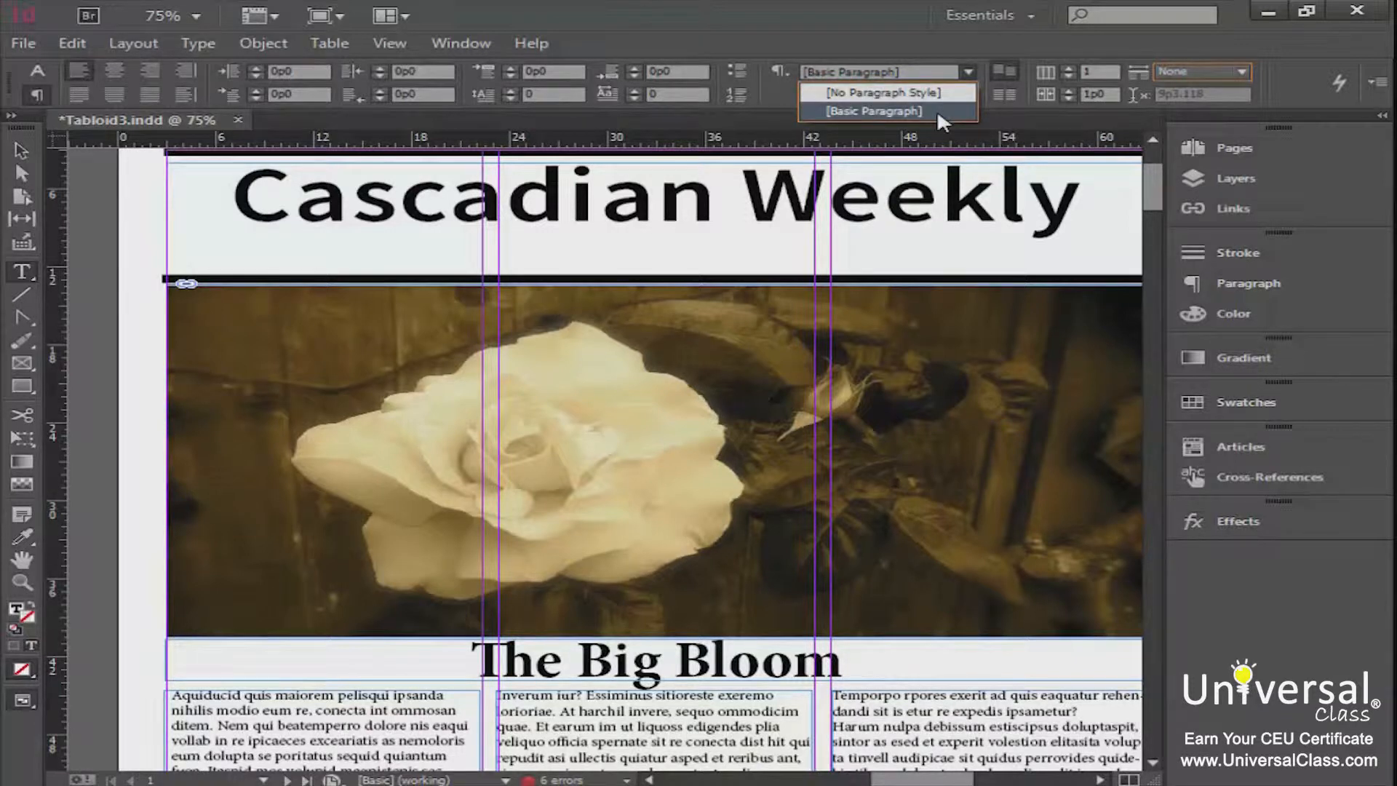
{"action": "left_click", "coordinate": [782, 78]}
{"action": "left_click", "coordinate": [781, 78]}
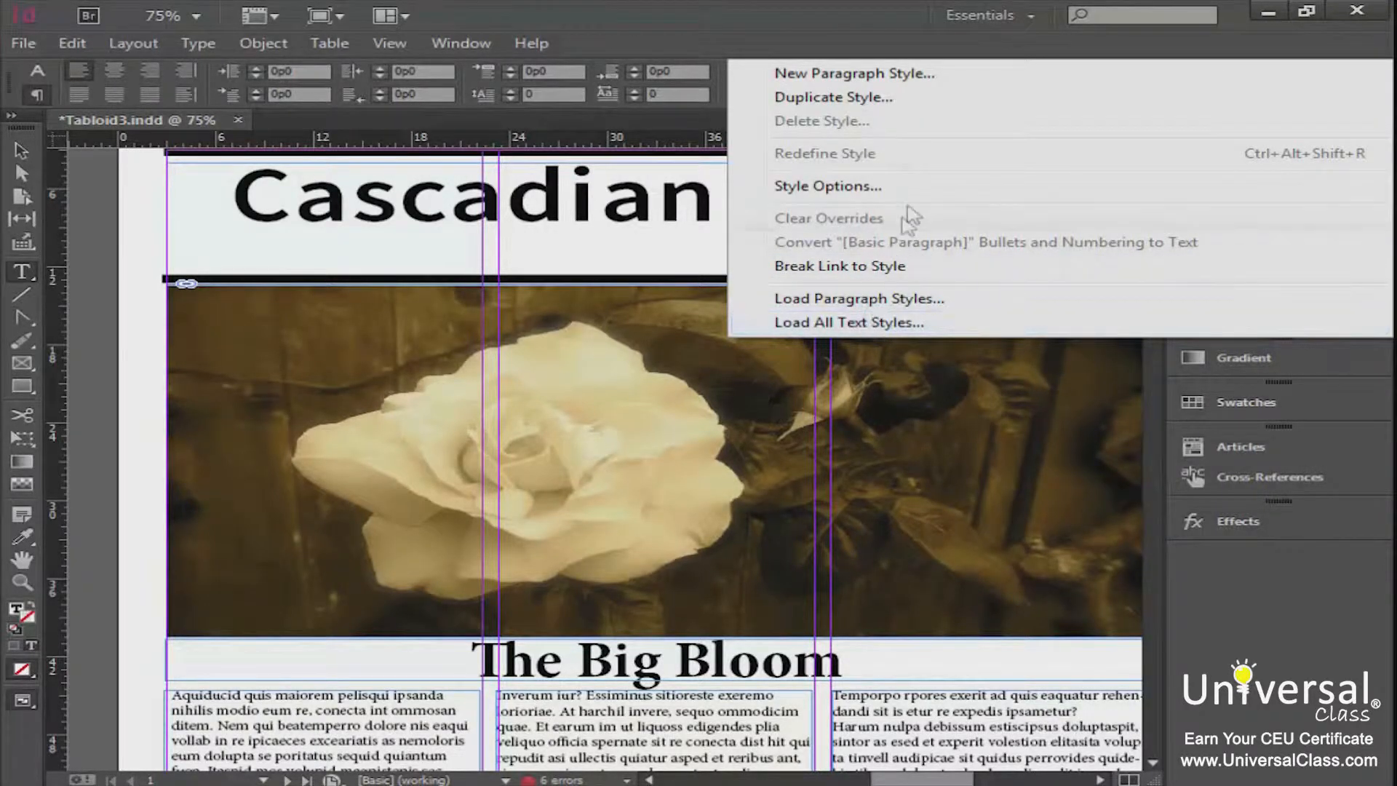
{"action": "left_click", "coordinate": [852, 75]}
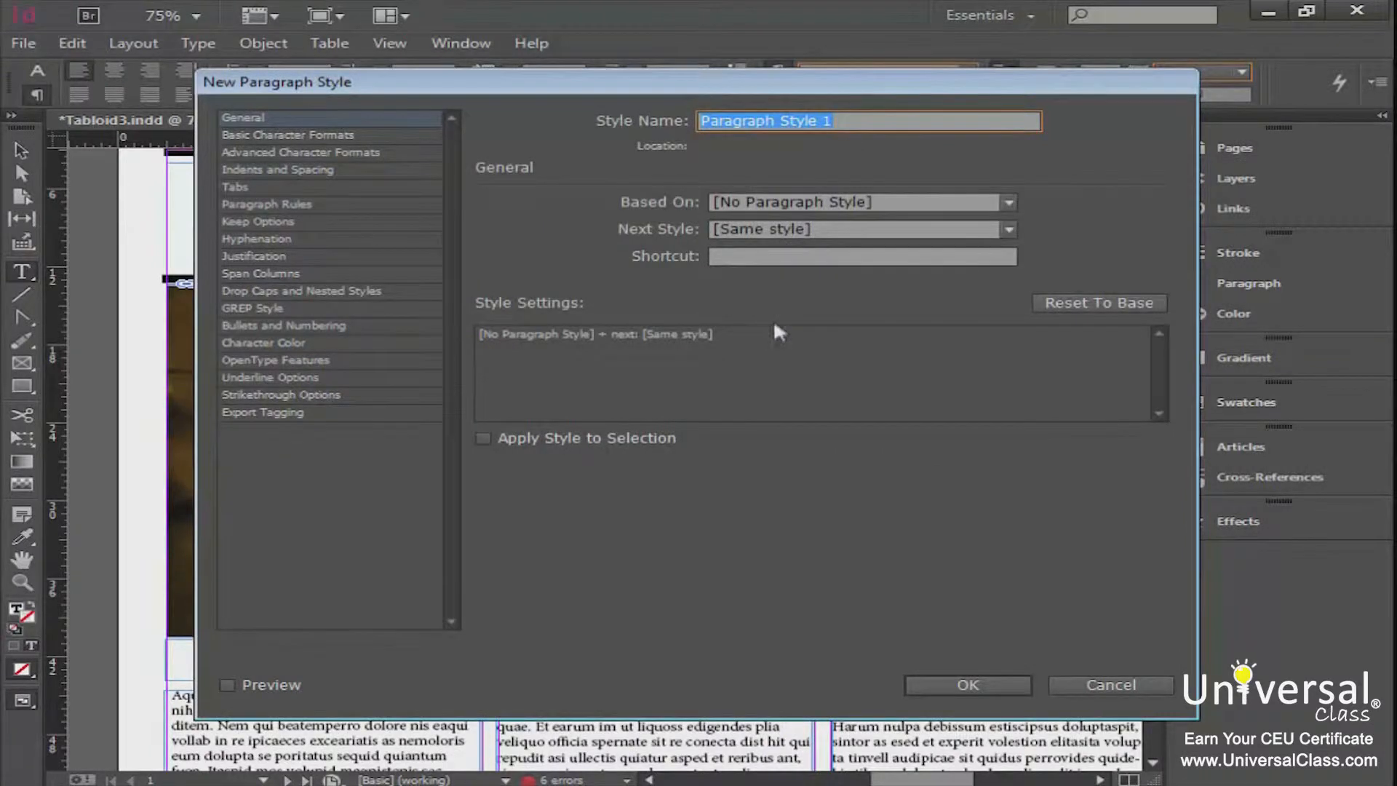
{"action": "key", "text": "BackSpace"}
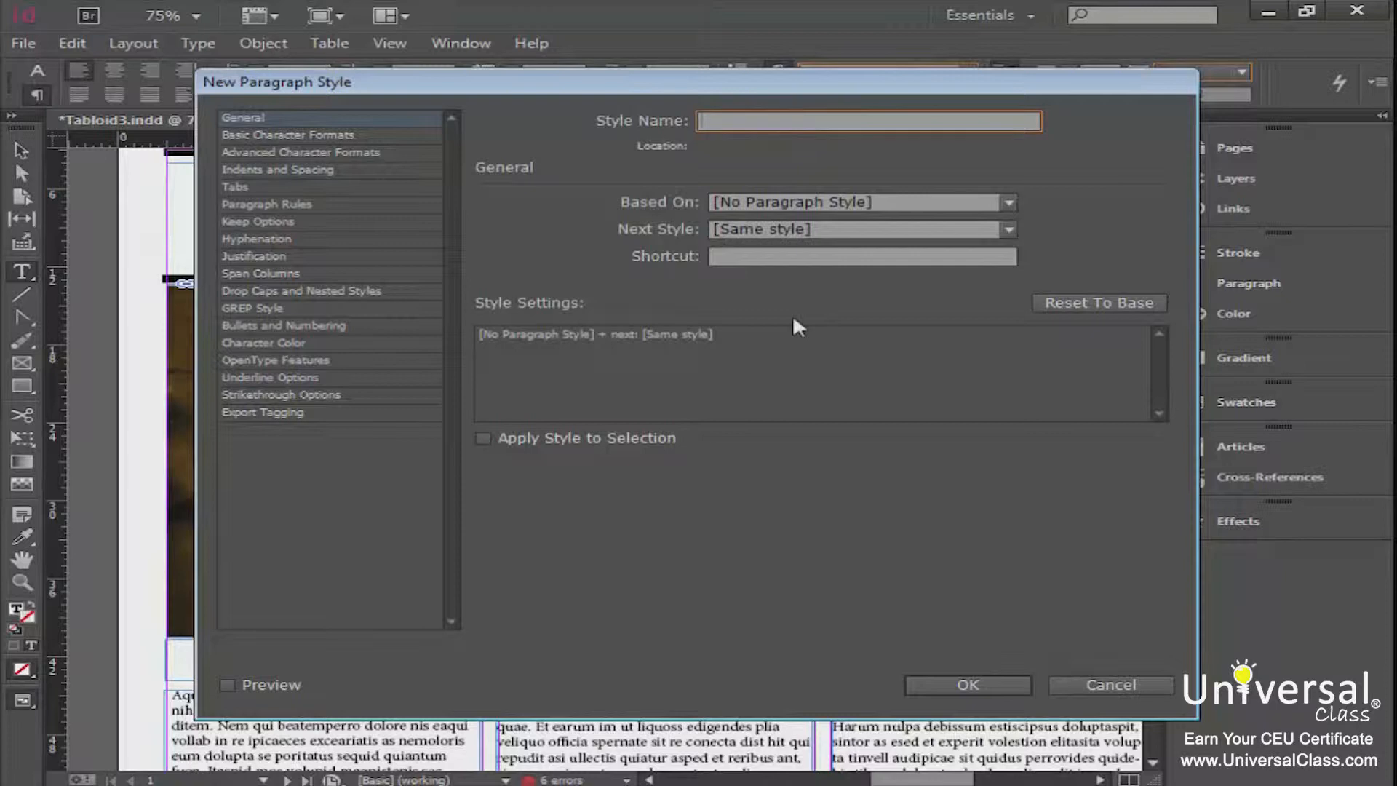
{"action": "type", "text": "Header"}
{"action": "left_click", "coordinate": [779, 201]}
{"action": "left_click", "coordinate": [750, 202]}
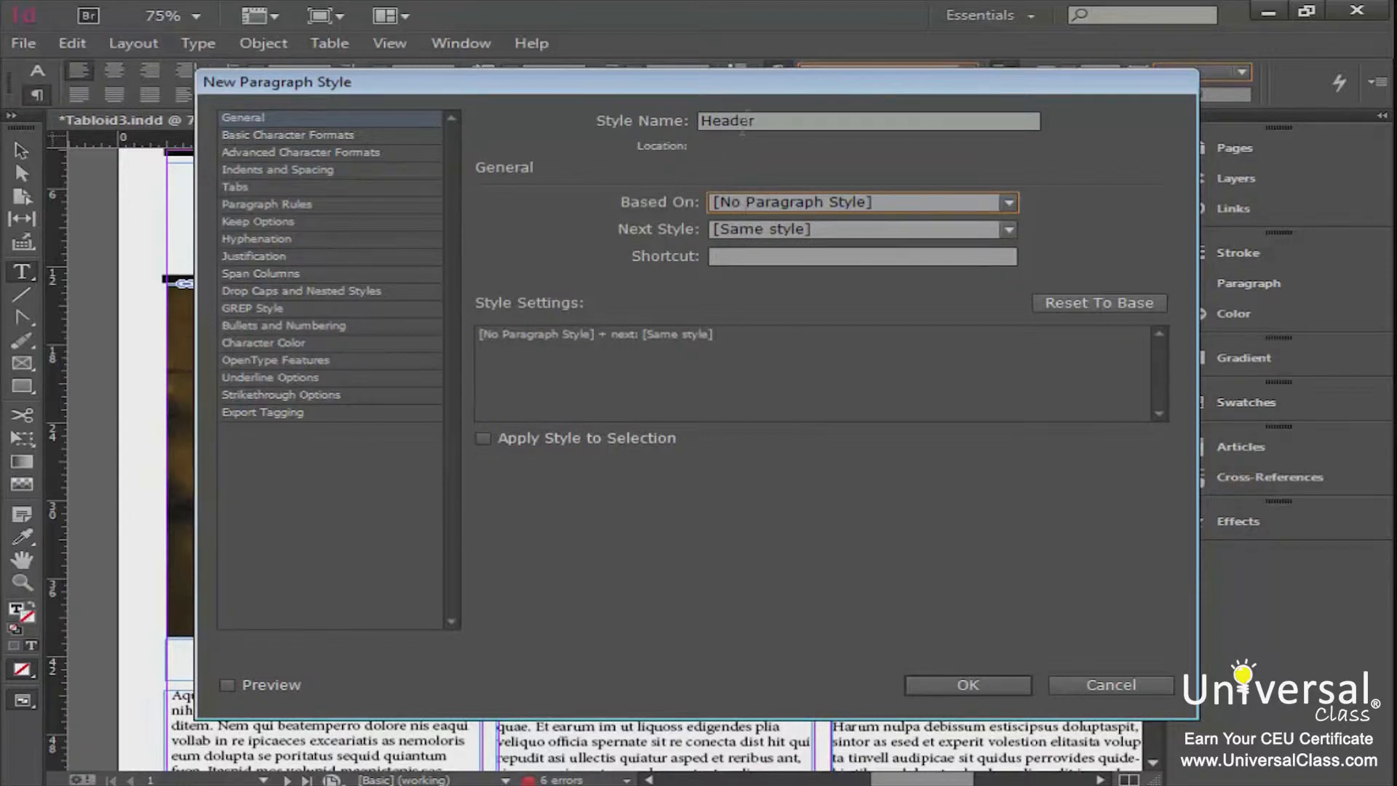
{"action": "left_click_drag", "start_coordinate": [756, 89], "coordinate": [724, 84]}
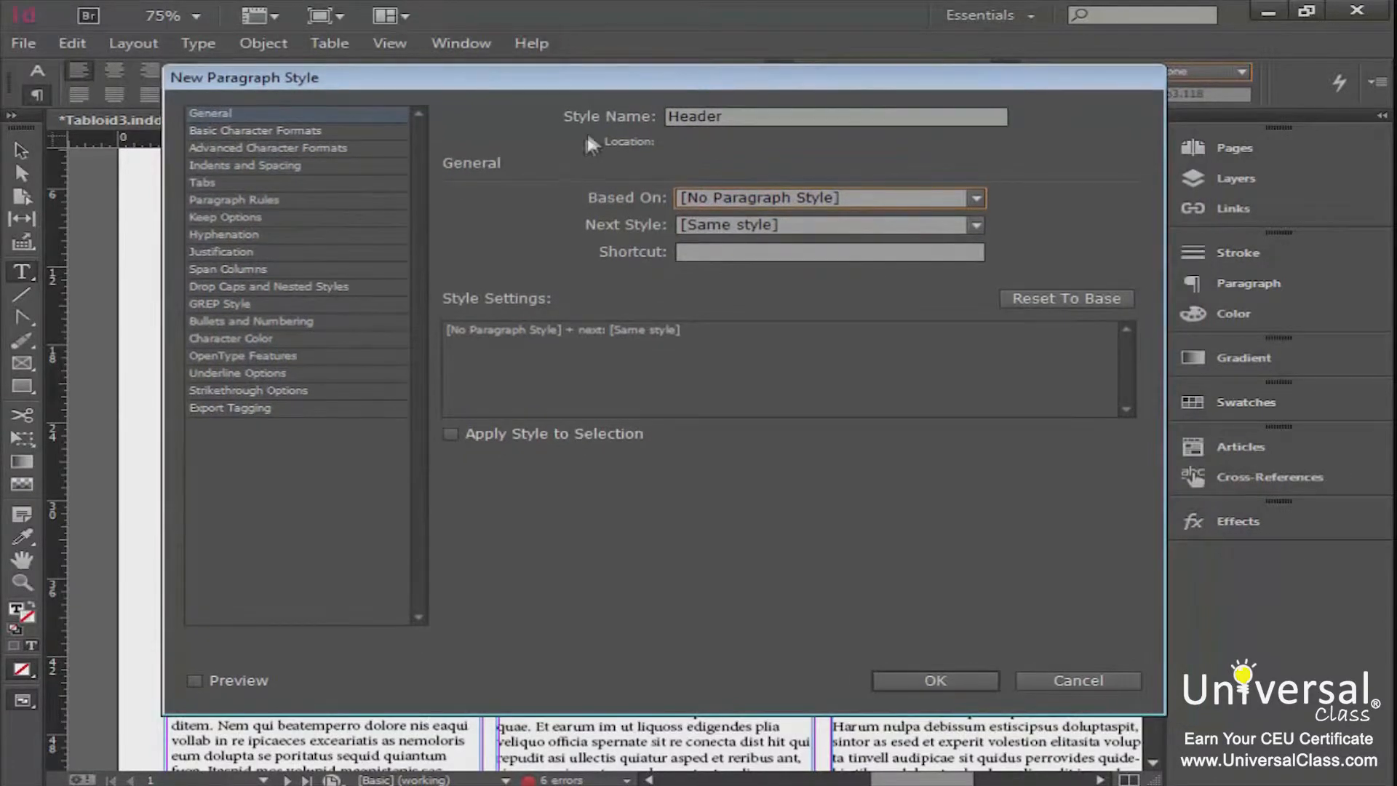
{"action": "left_click", "coordinate": [724, 232]}
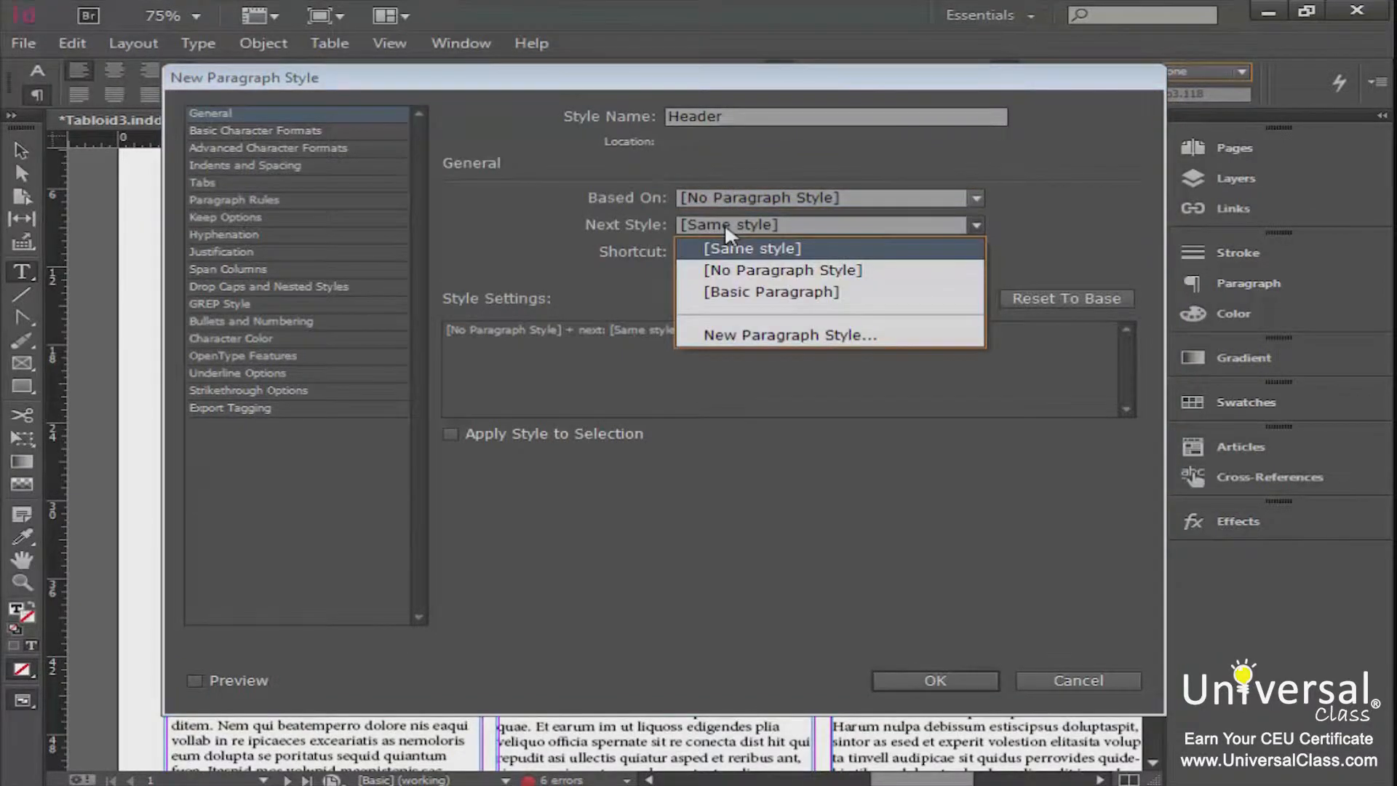
{"action": "left_click", "coordinate": [754, 295]}
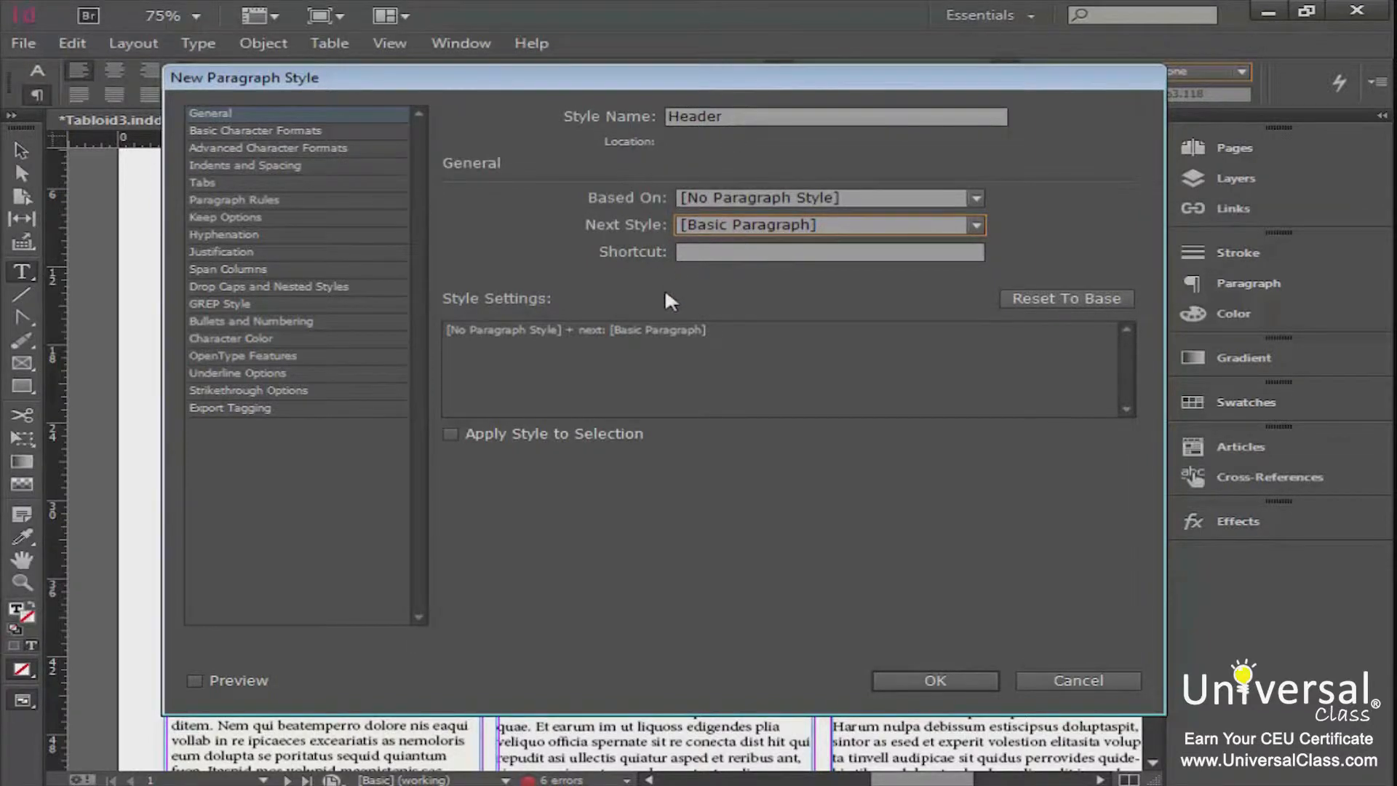
{"action": "left_click", "coordinate": [706, 254]}
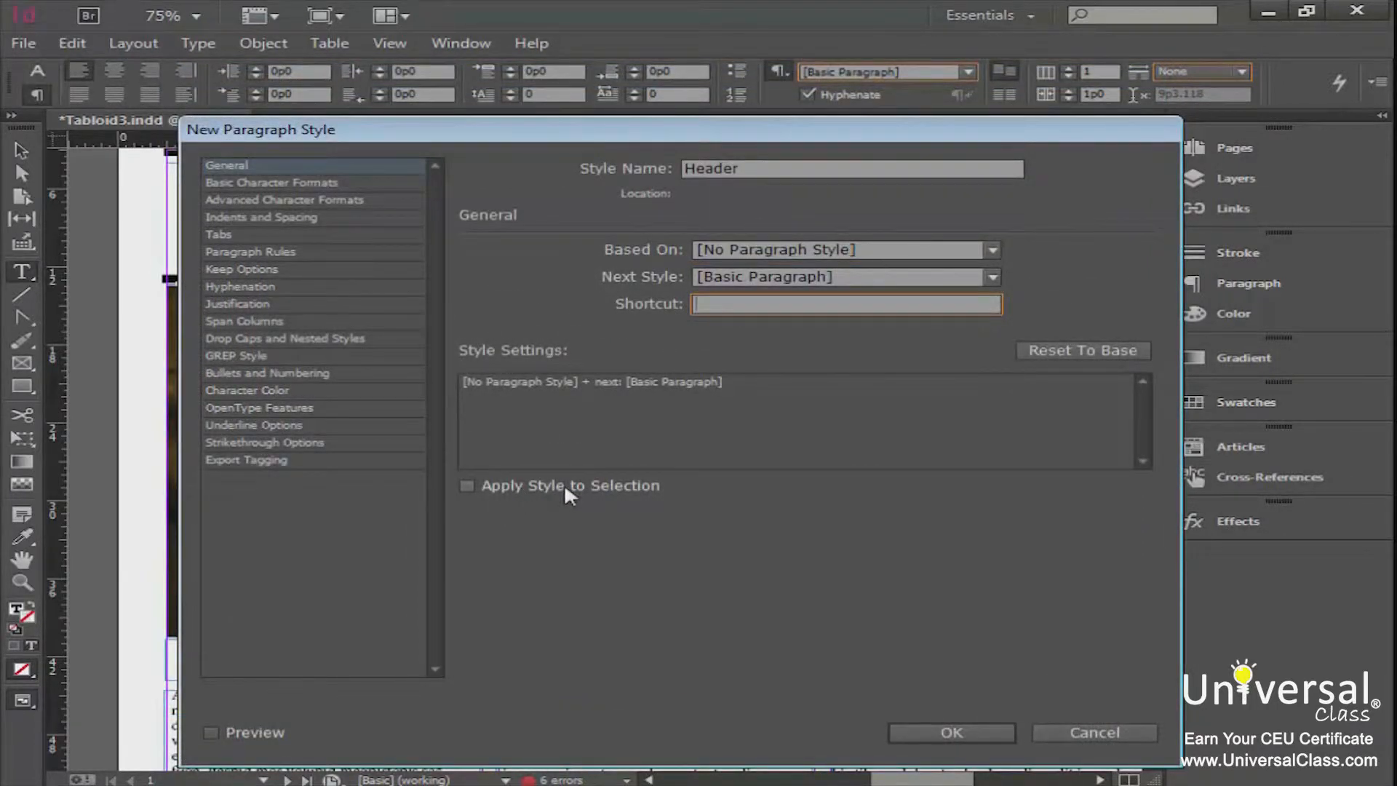
{"action": "left_click", "coordinate": [466, 486]}
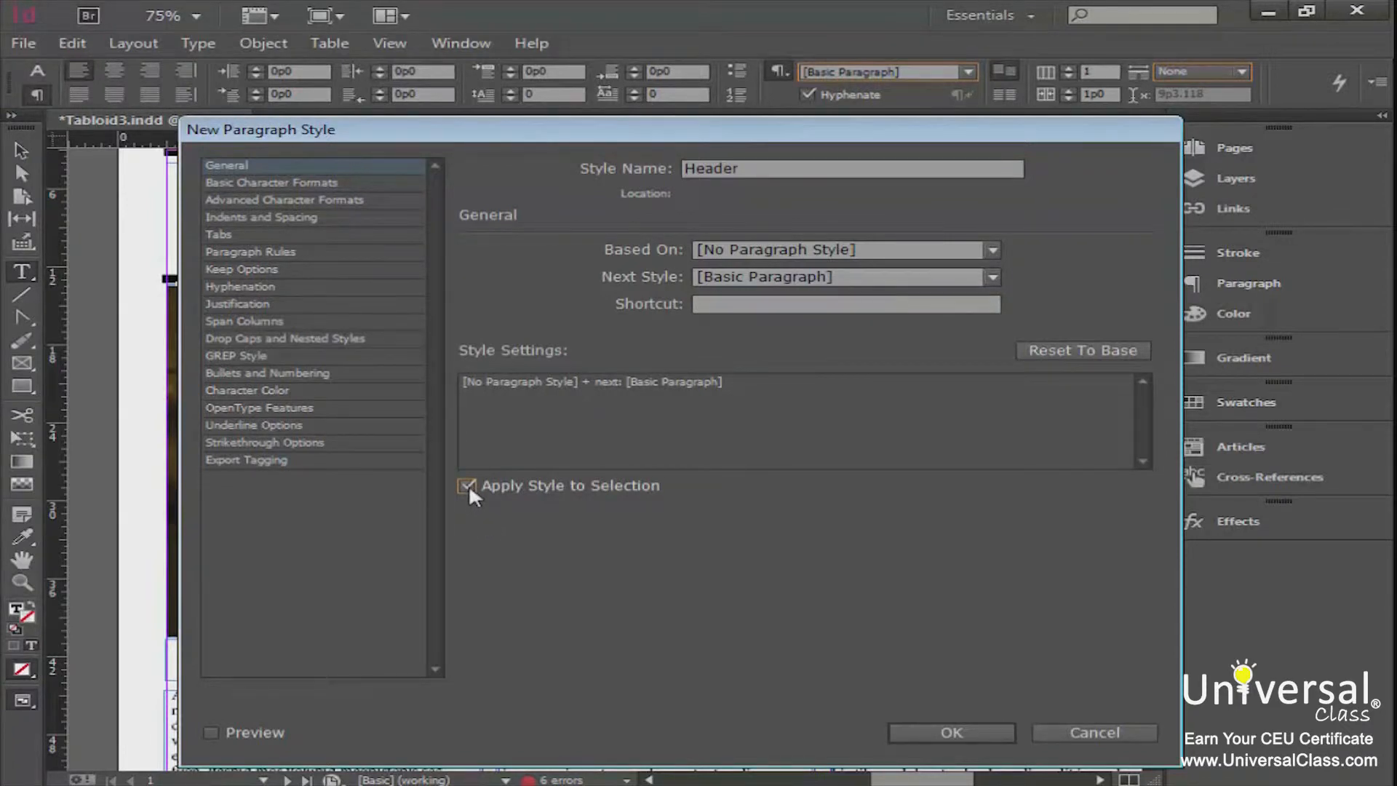
{"action": "left_click", "coordinate": [1093, 731]}
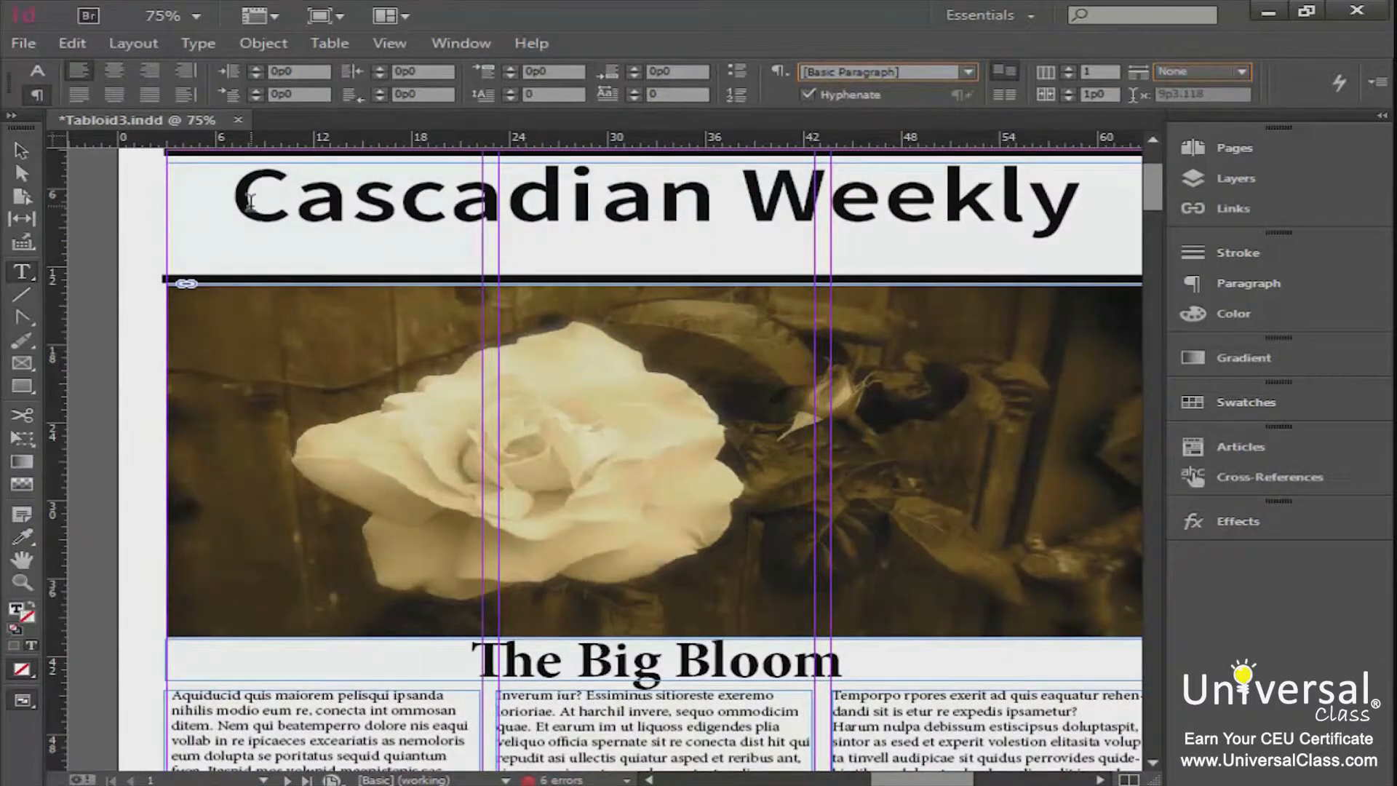
Create a paragraph style named Header from the "Cascadian Weekly" title, with [Basic Paragraph] as its next style
{"action": "left_click_drag", "start_coordinate": [238, 144], "coordinate": [754, 245]}
{"action": "key", "text": "ctrl+shift+c"}
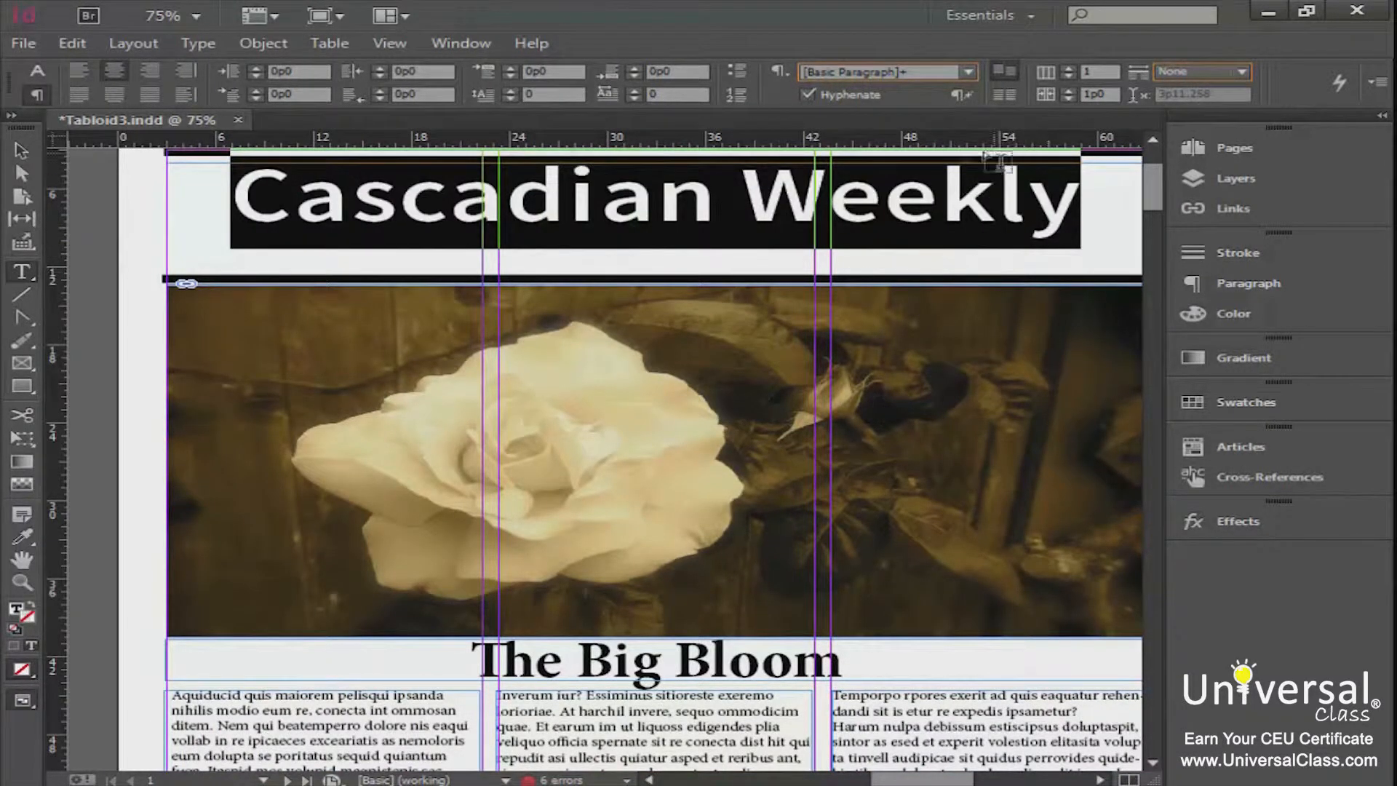
{"action": "right_click", "coordinate": [812, 76]}
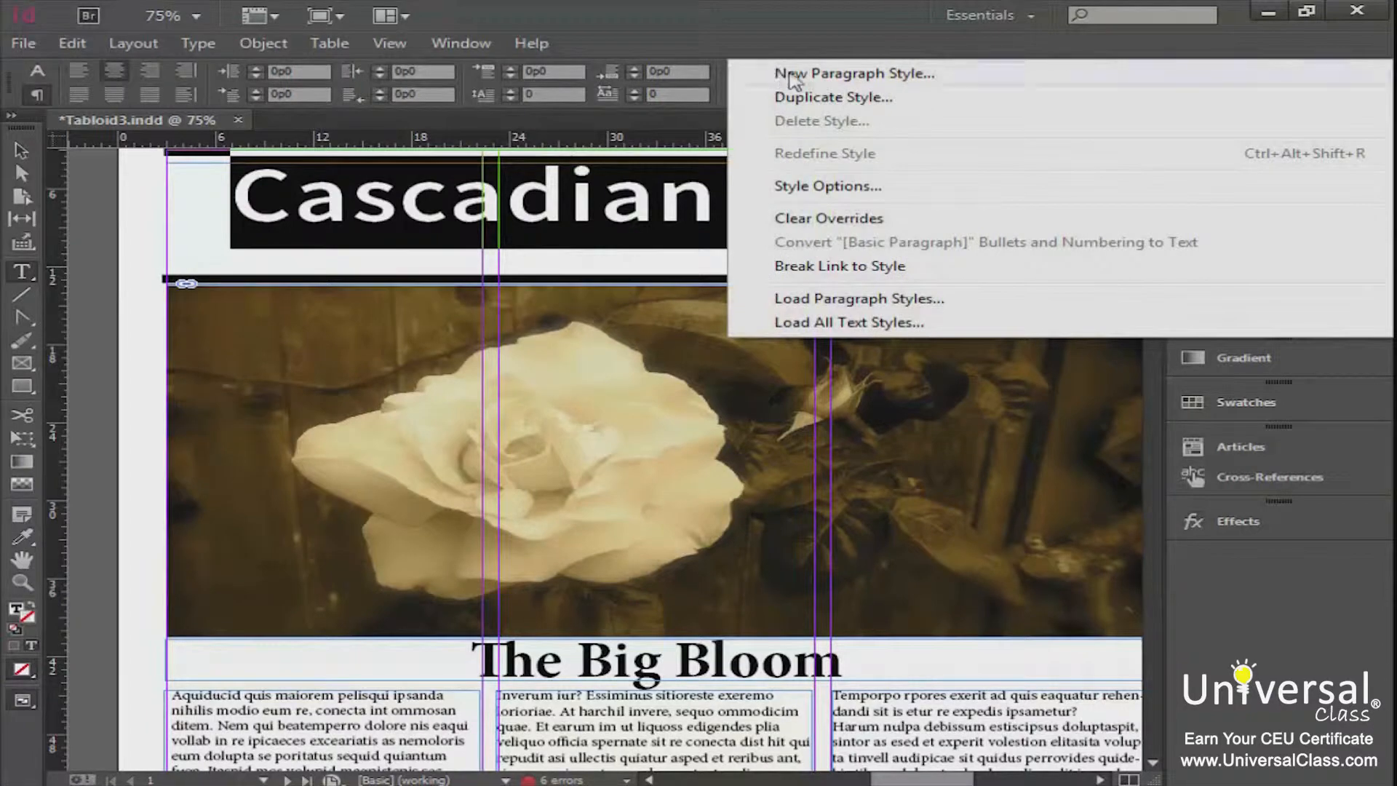
{"action": "left_click", "coordinate": [812, 74]}
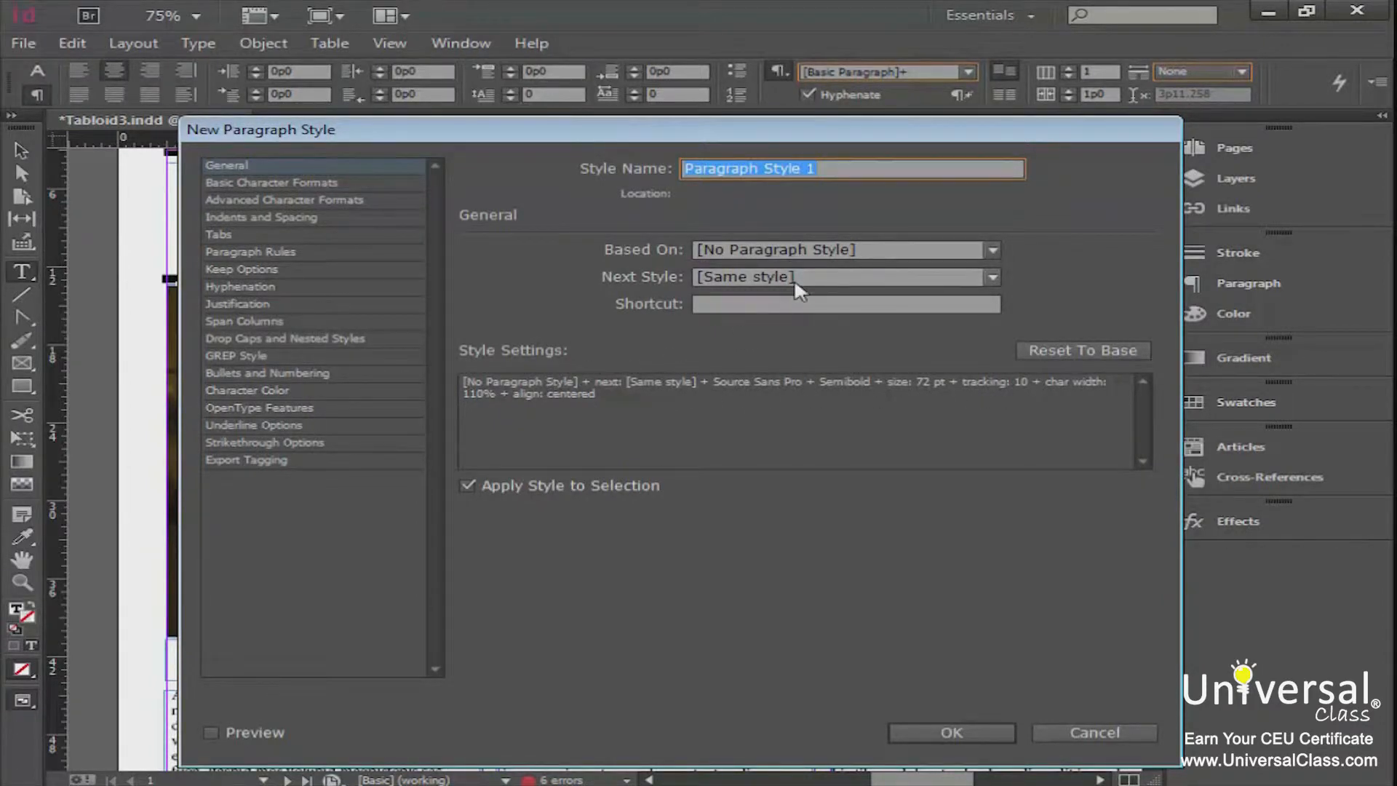
{"action": "type", "text": "He"}
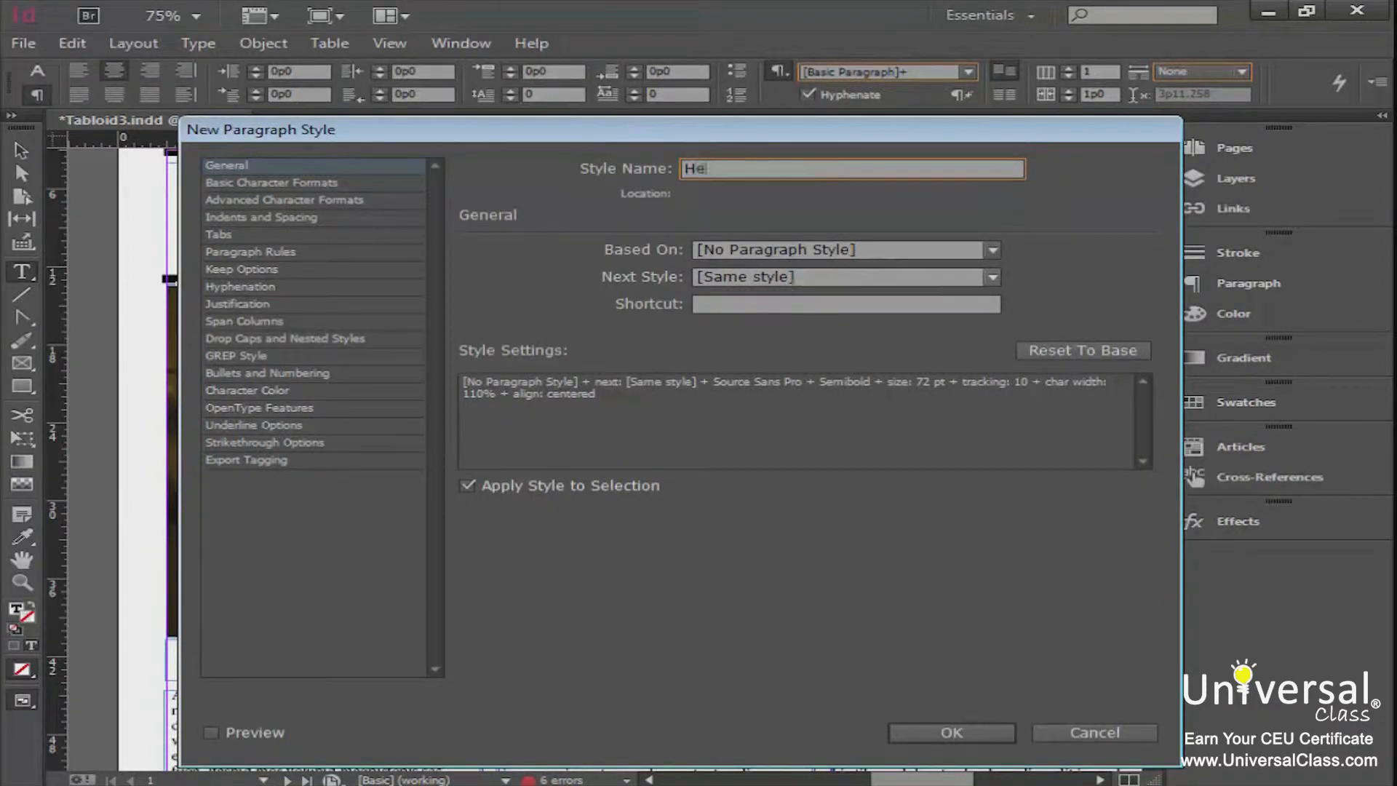
{"action": "type", "text": "ader"}
{"action": "left_click", "coordinate": [992, 277]}
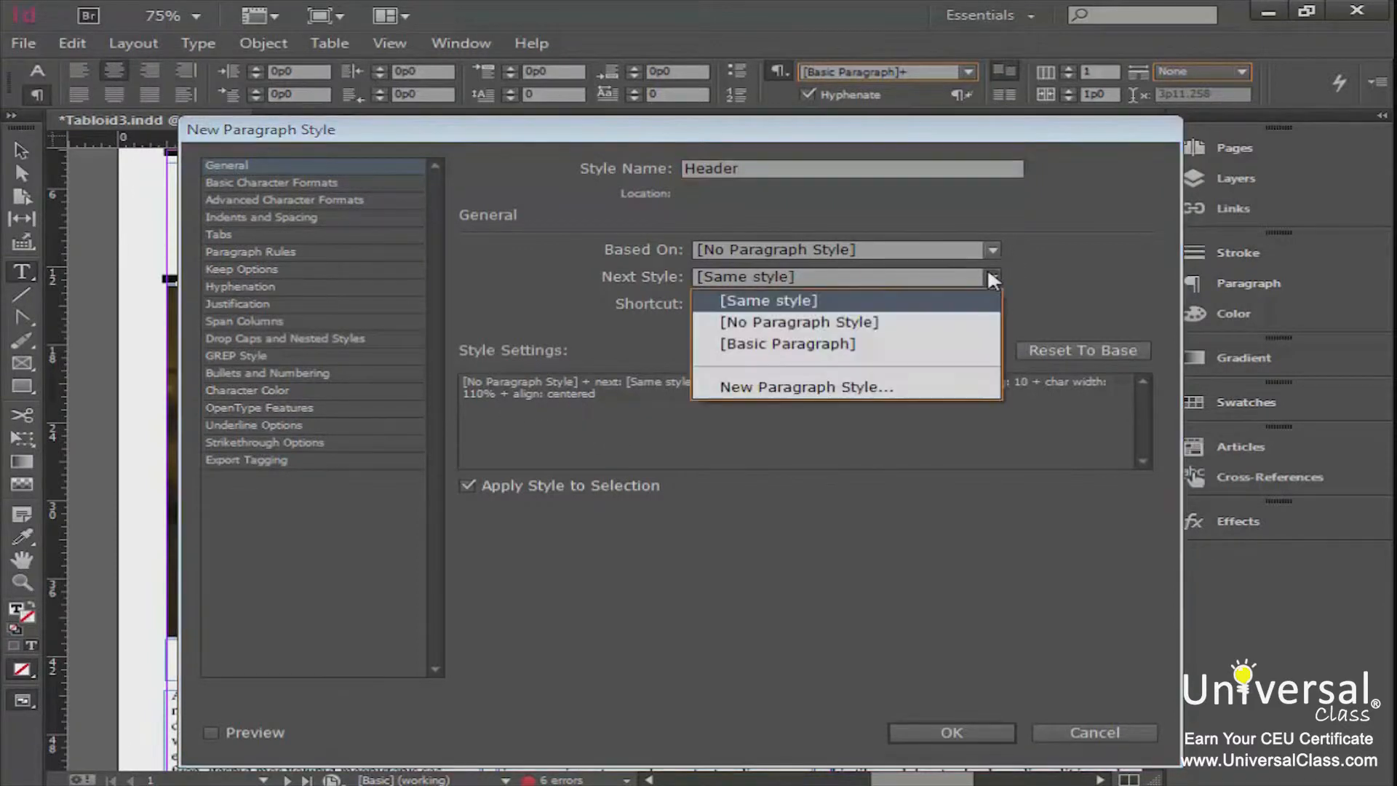
{"action": "left_click", "coordinate": [868, 343]}
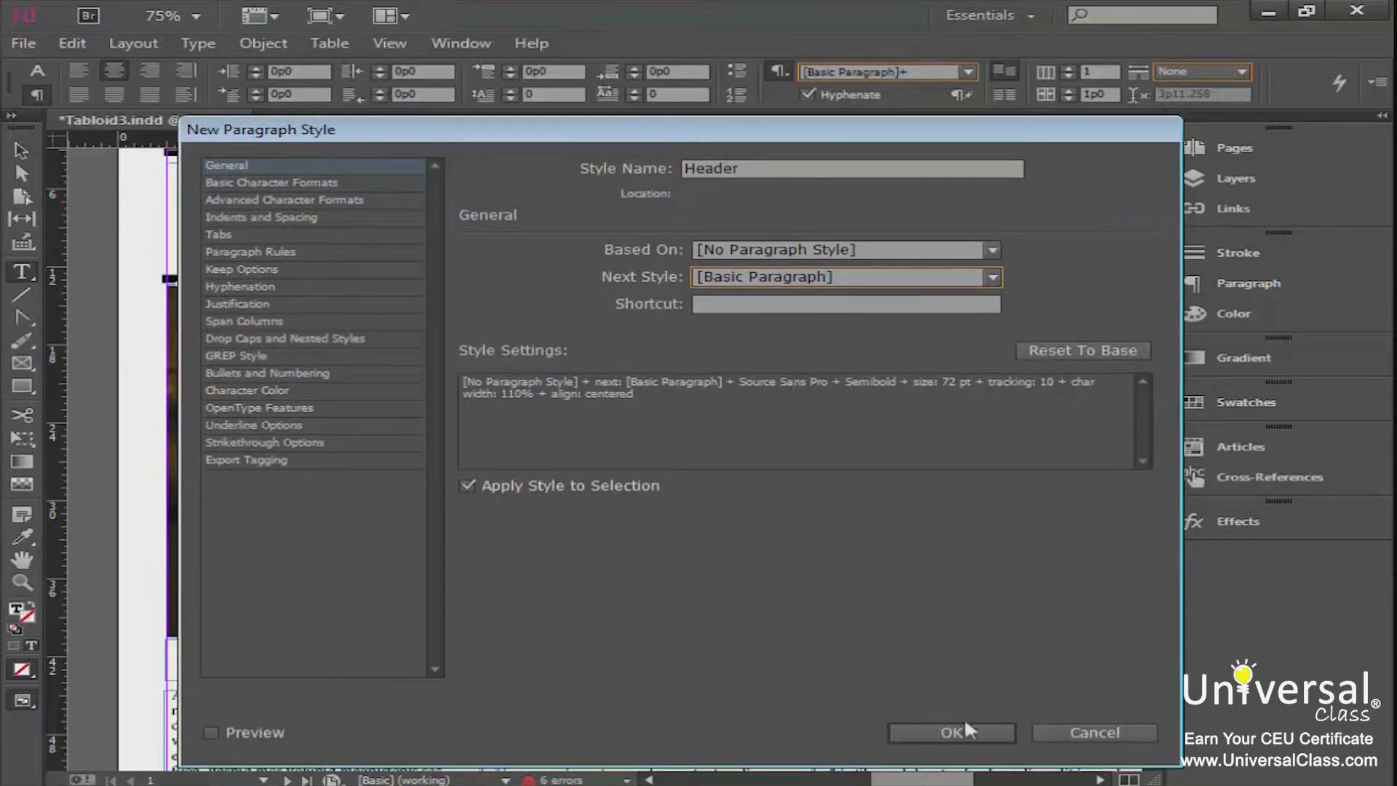
{"action": "left_click", "coordinate": [951, 731]}
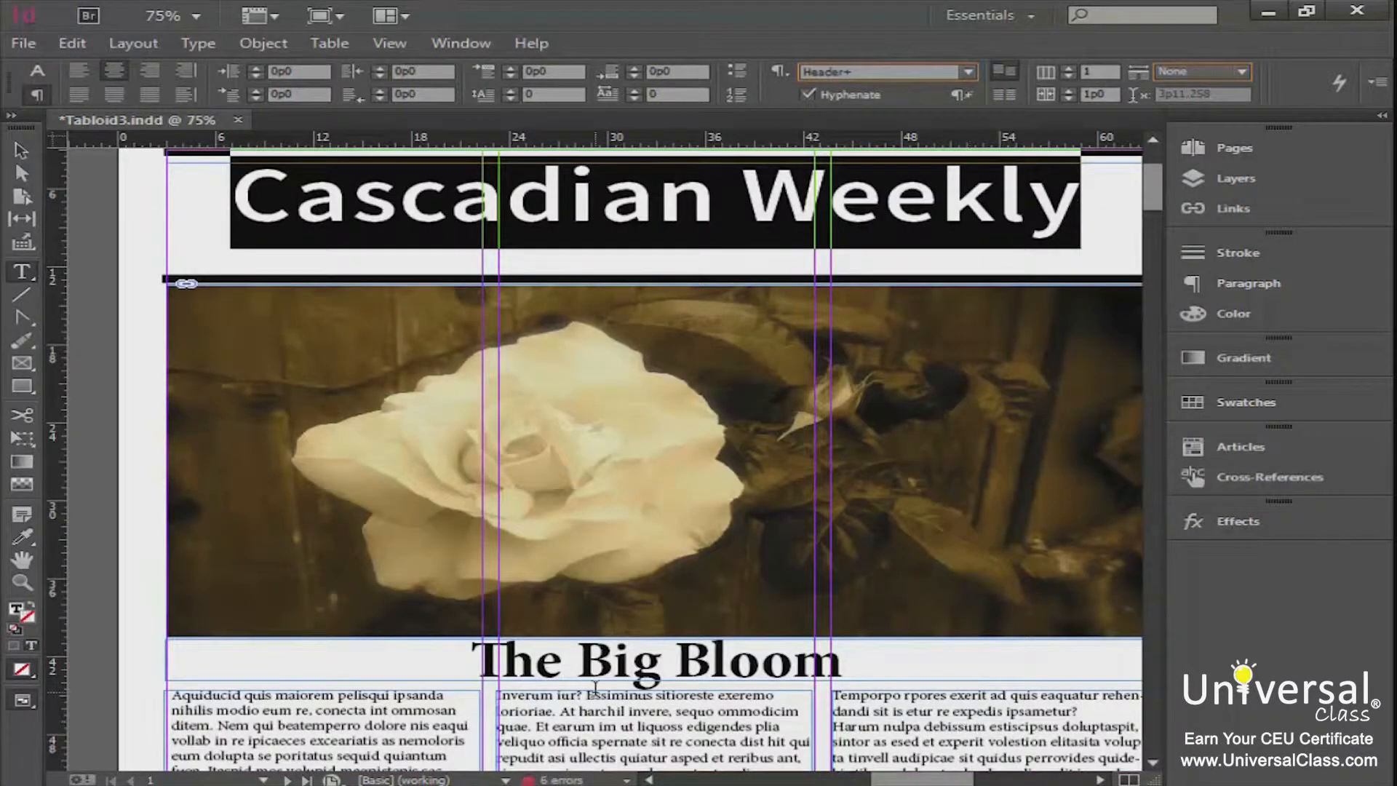
Apply the Header paragraph style to the headline "The Big Bloom"
{"action": "left_click", "coordinate": [469, 658]}
{"action": "left_click_drag", "start_coordinate": [469, 658], "coordinate": [850, 654]}
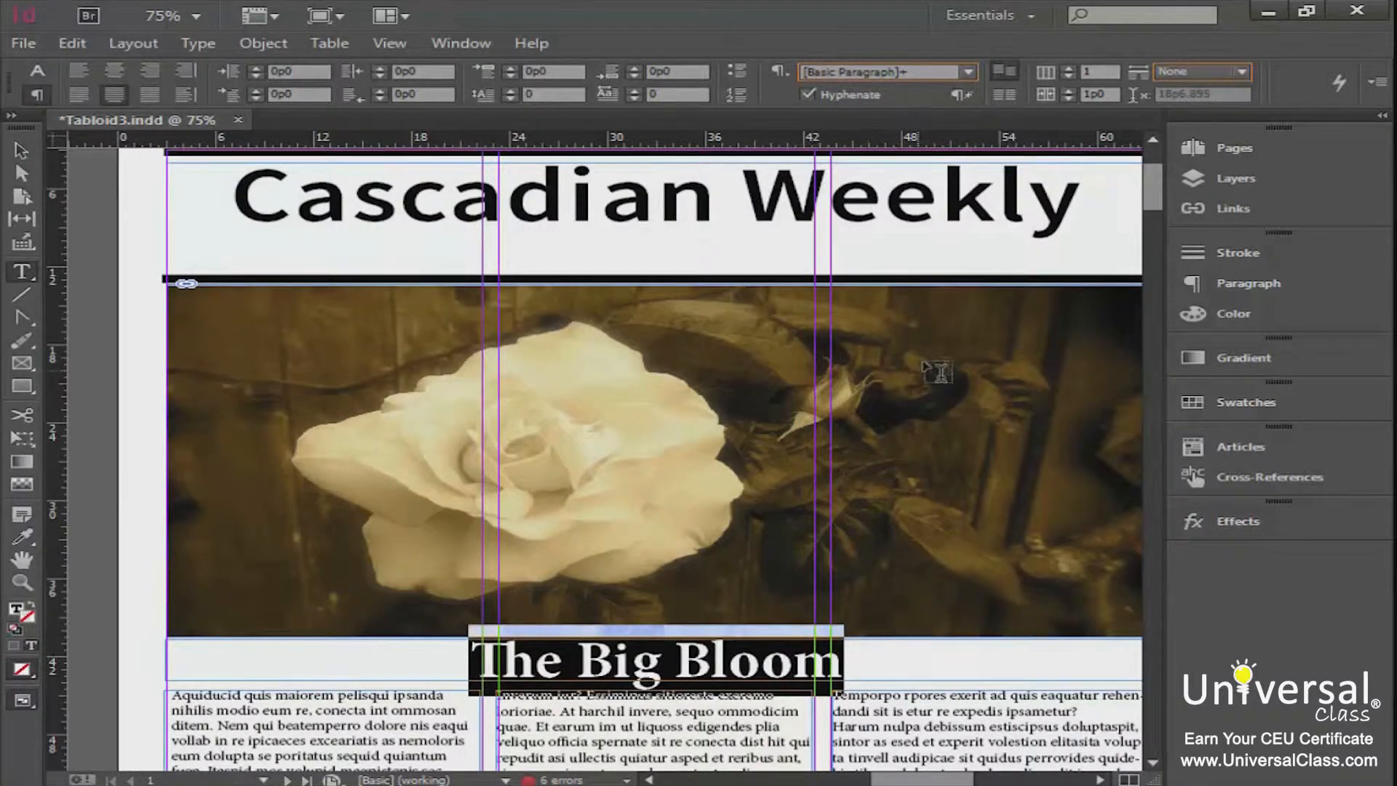
{"action": "left_click", "coordinate": [966, 73]}
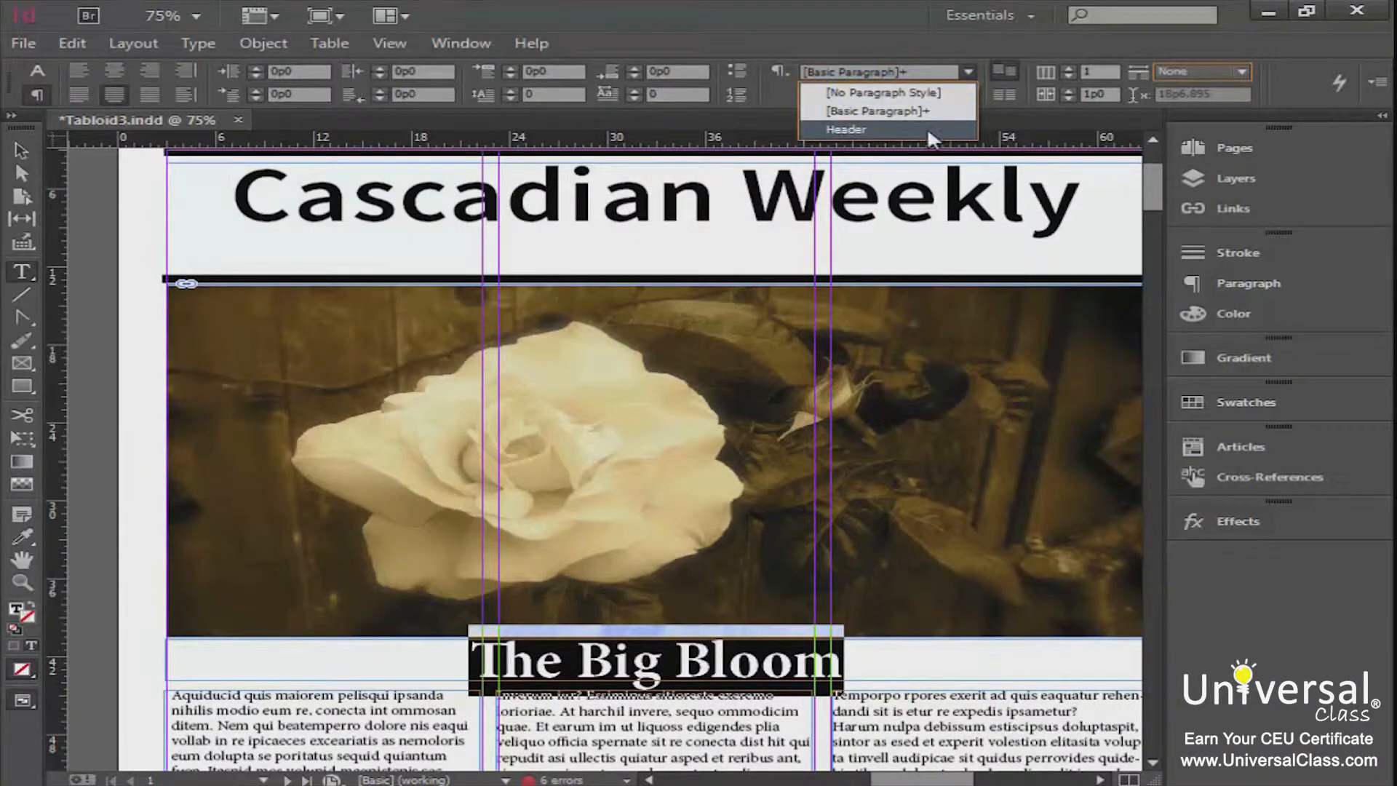
{"action": "left_click", "coordinate": [846, 130]}
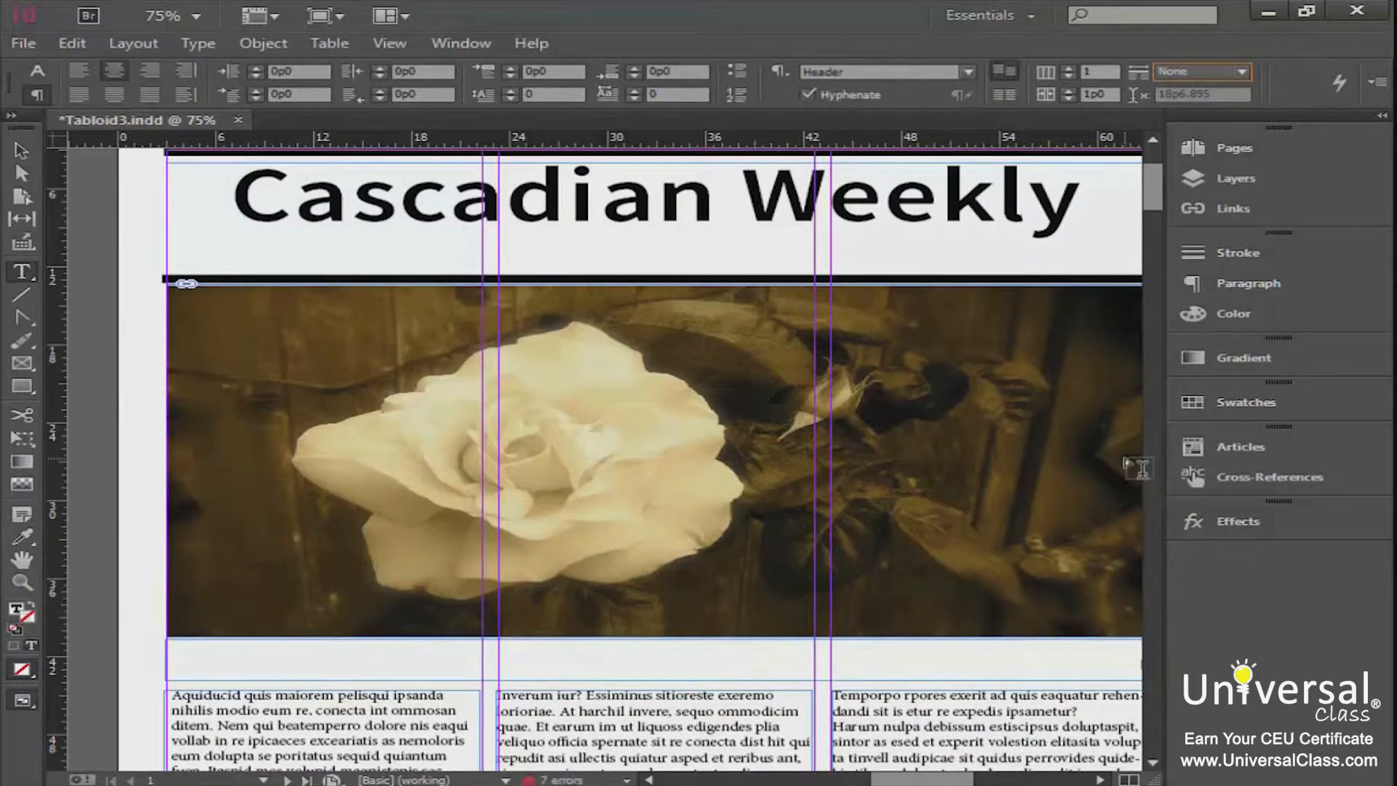
Extend the text frame of the headline below the rose photo downward to a height of about 12p3.6
{"action": "scroll", "coordinate": [1153, 187], "scroll_direction": "down", "scroll_amount": 4}
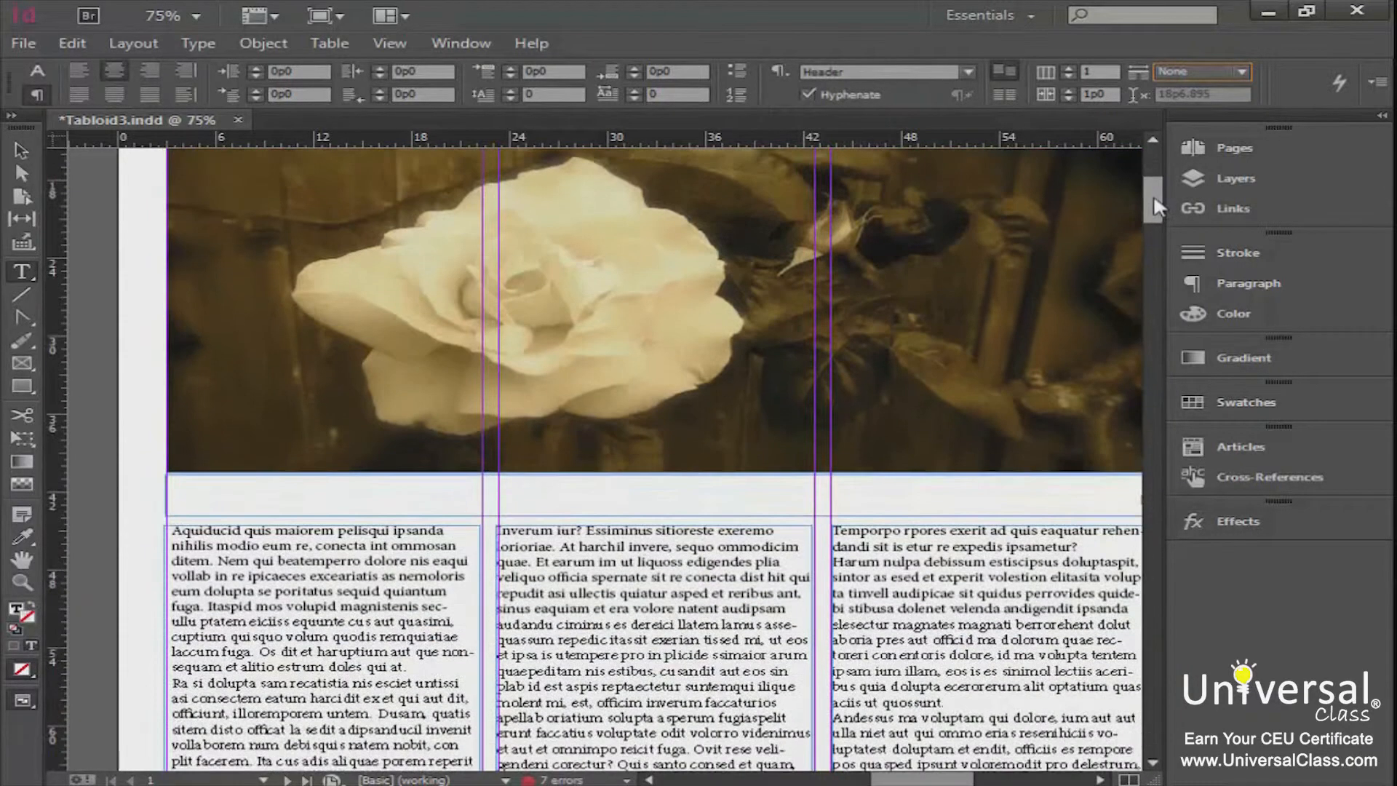
{"action": "left_click", "coordinate": [22, 151]}
{"action": "left_click_drag", "start_coordinate": [657, 487], "coordinate": [665, 601]}
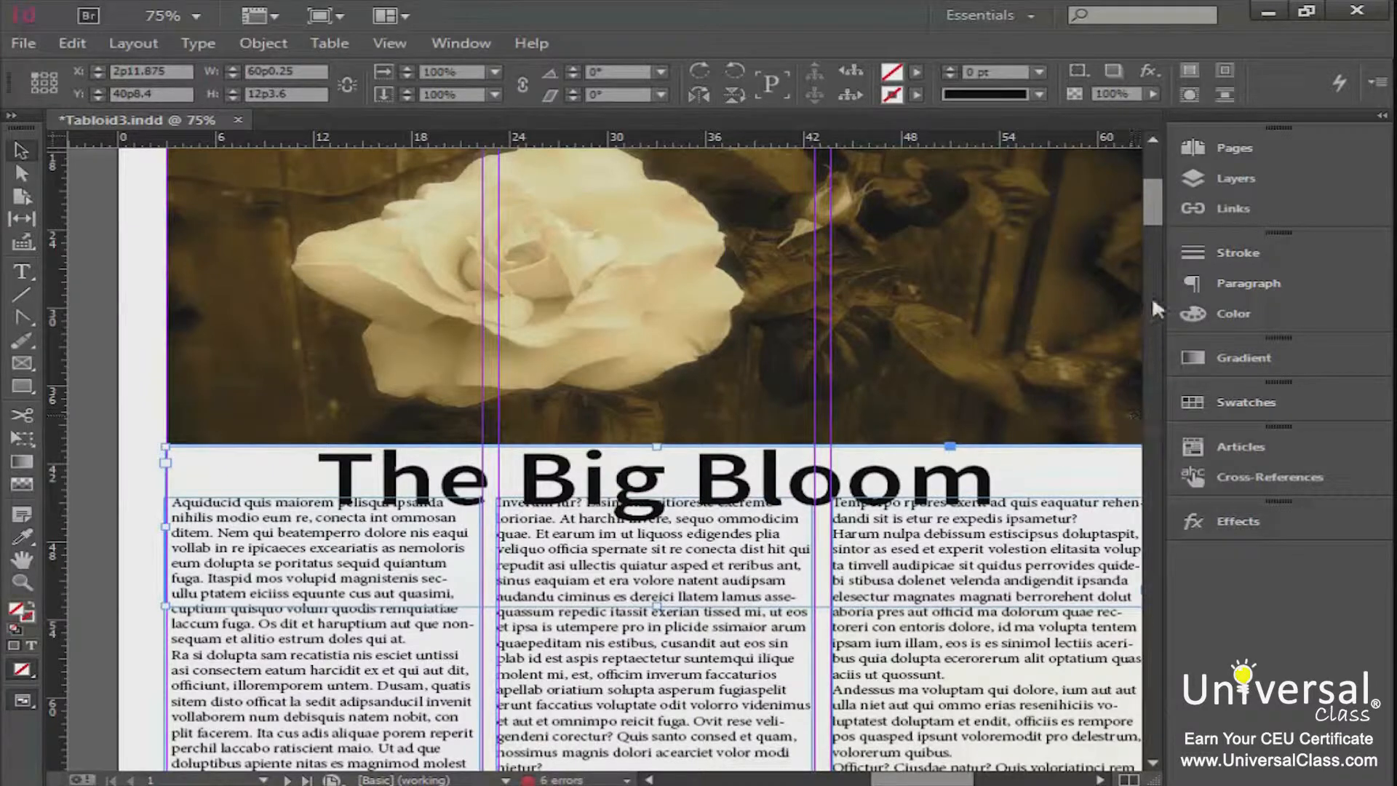
Select the "Get Creative" heading, show the character formatting controls and review the available character styles
{"action": "left_click_drag", "start_coordinate": [1153, 218], "coordinate": [1149, 201]}
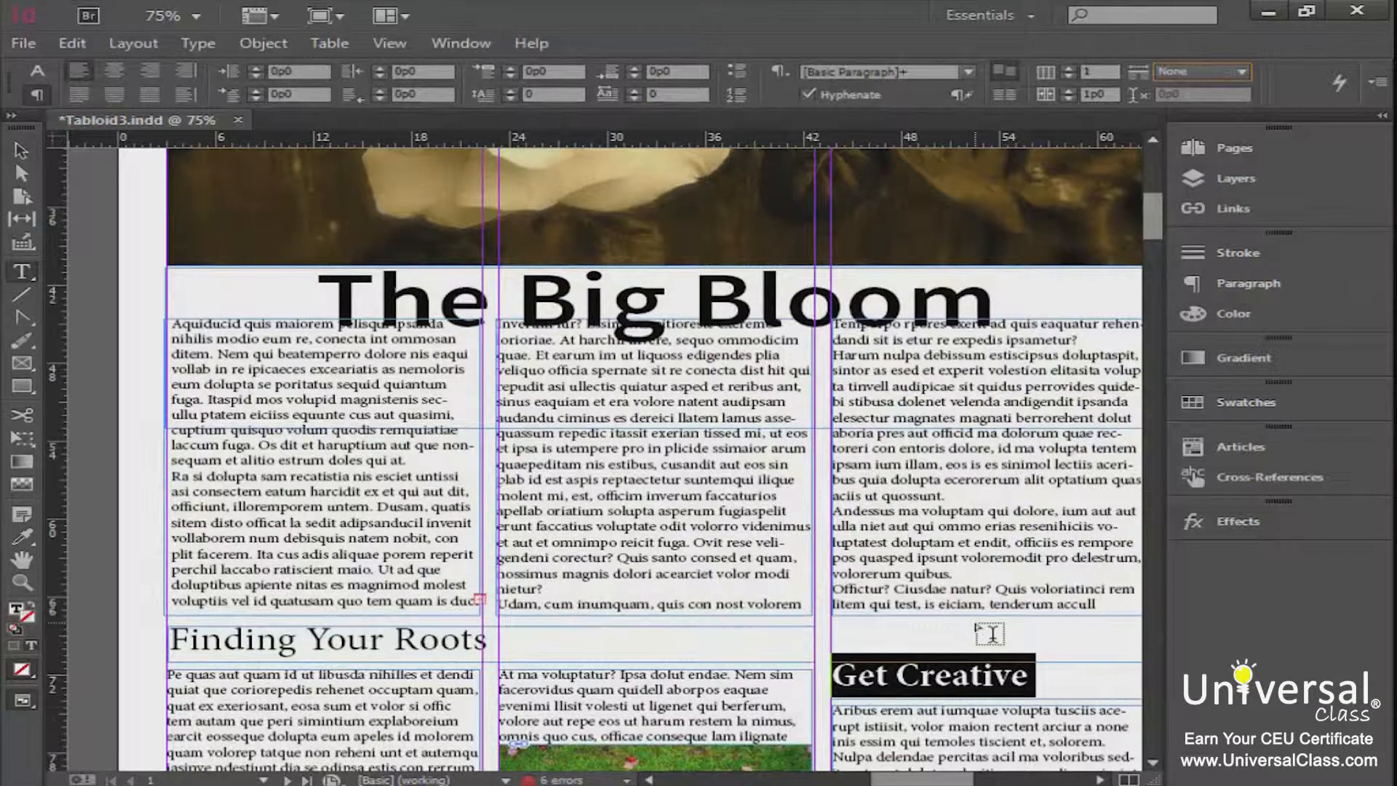
{"action": "left_click", "coordinate": [39, 72]}
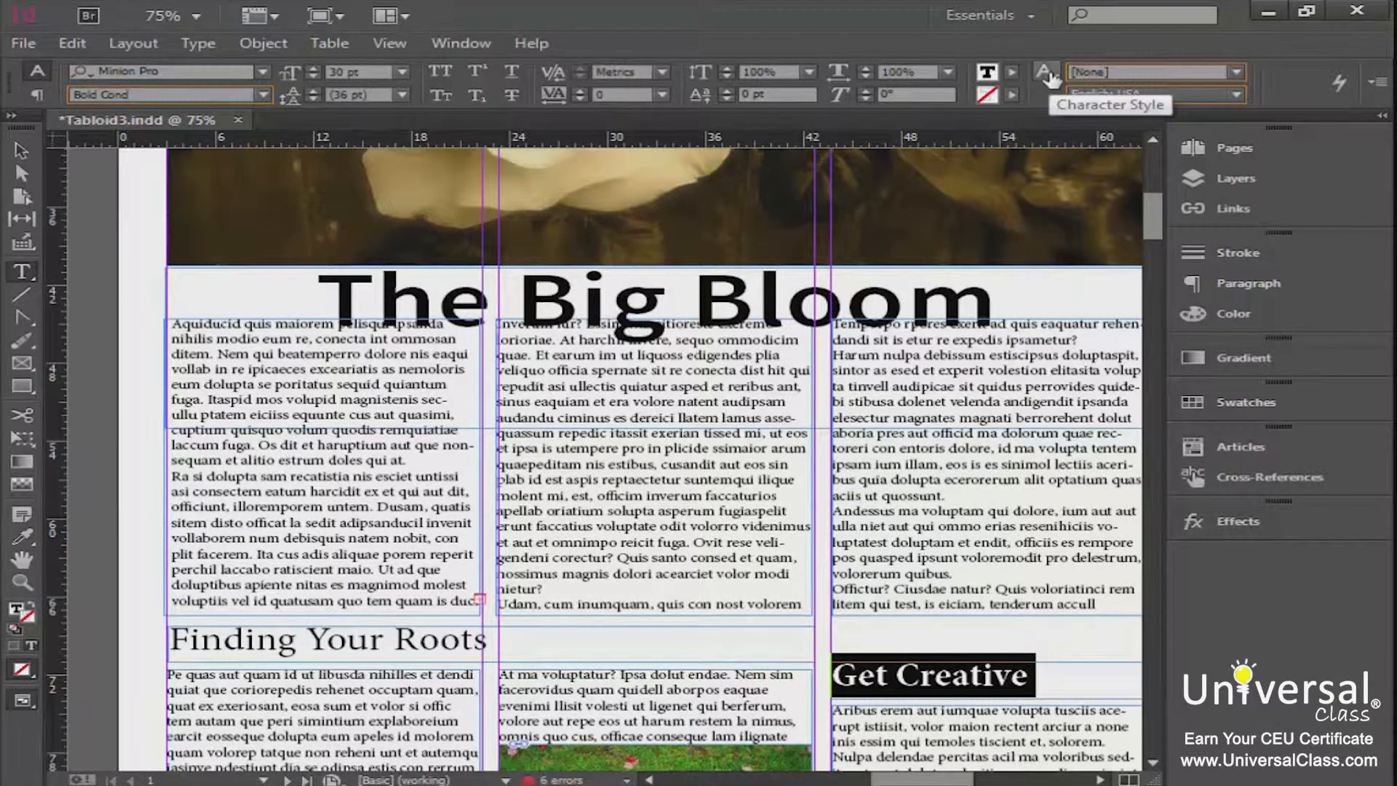
{"action": "left_click", "coordinate": [1134, 68]}
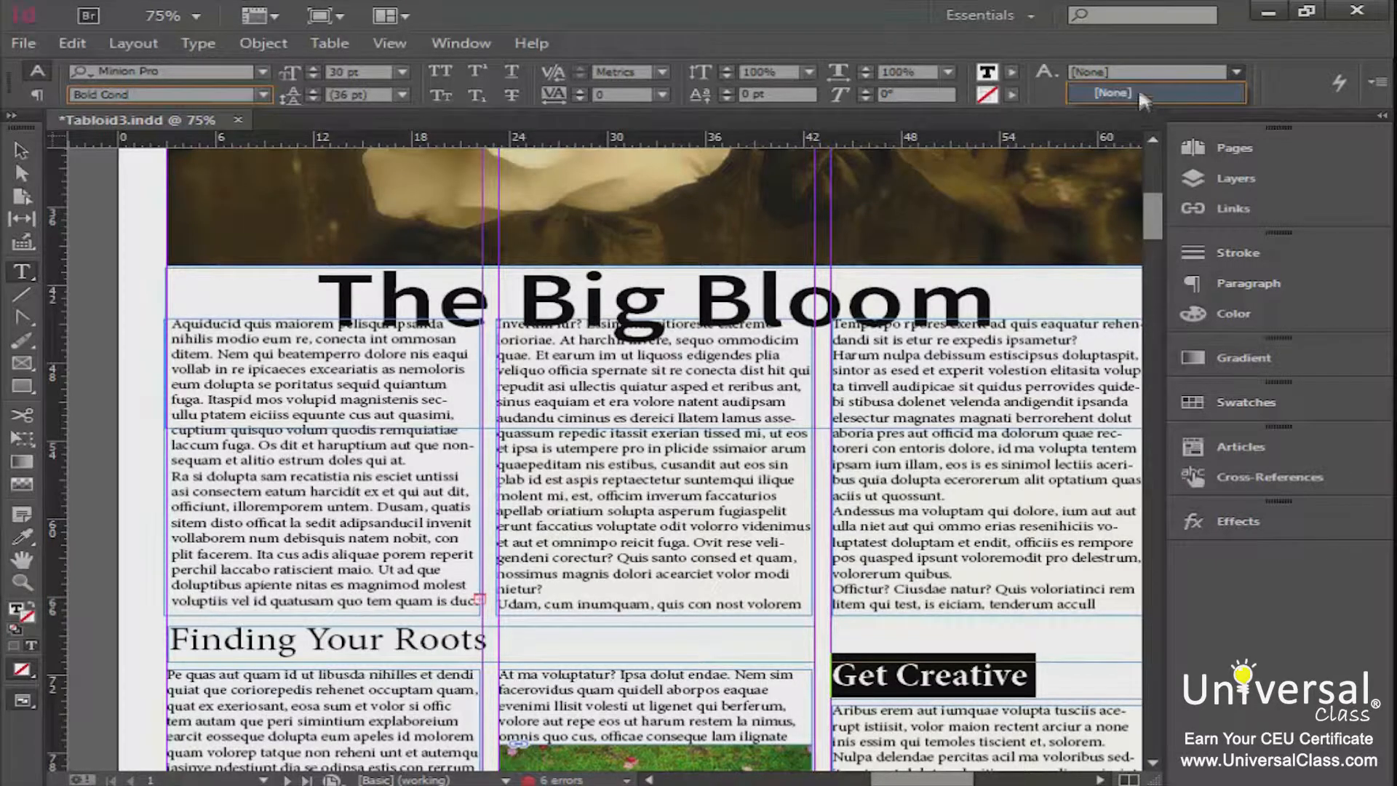
{"action": "left_click", "coordinate": [1048, 77]}
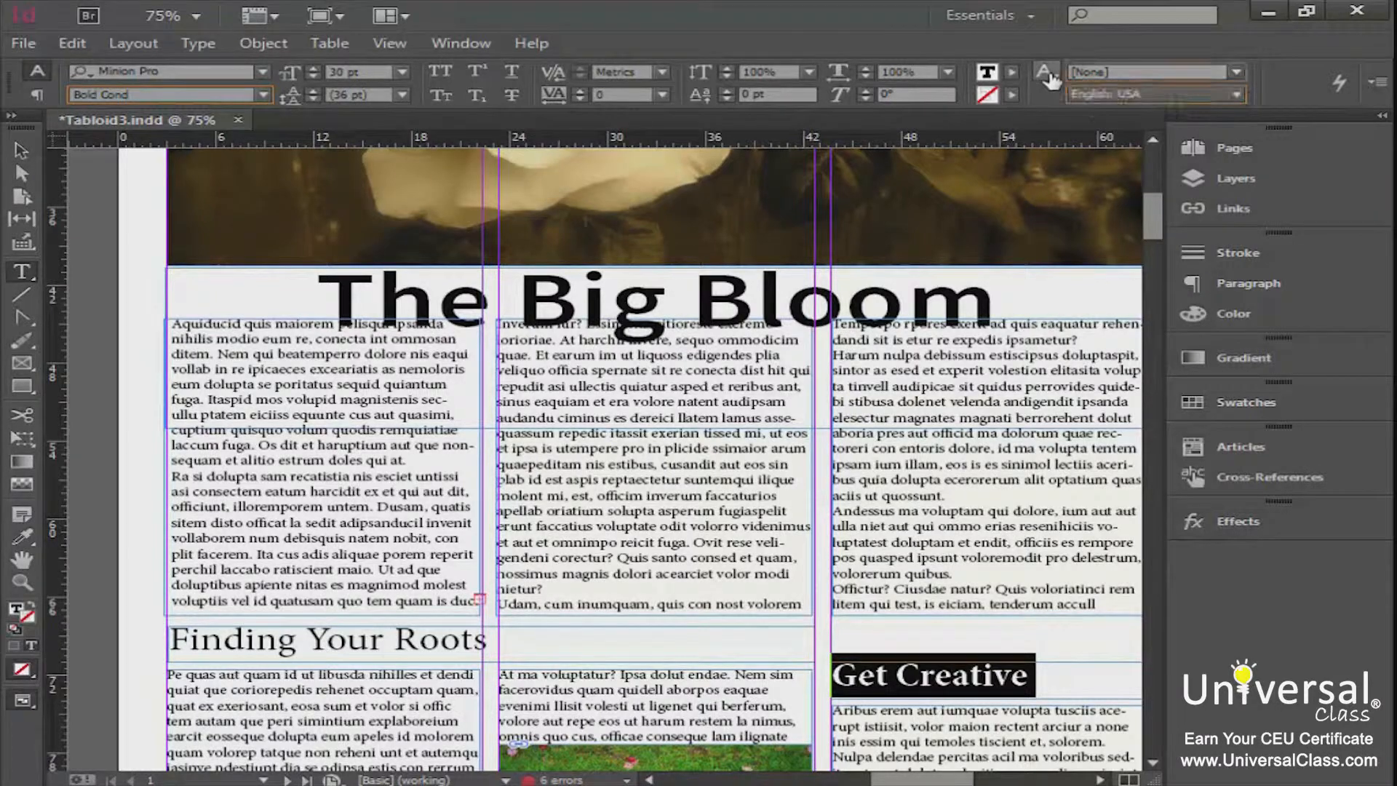
Set up a new character style named body from the "Get Creative" heading, based on [None], with the style applied to the selection
{"action": "left_click", "coordinate": [1049, 72]}
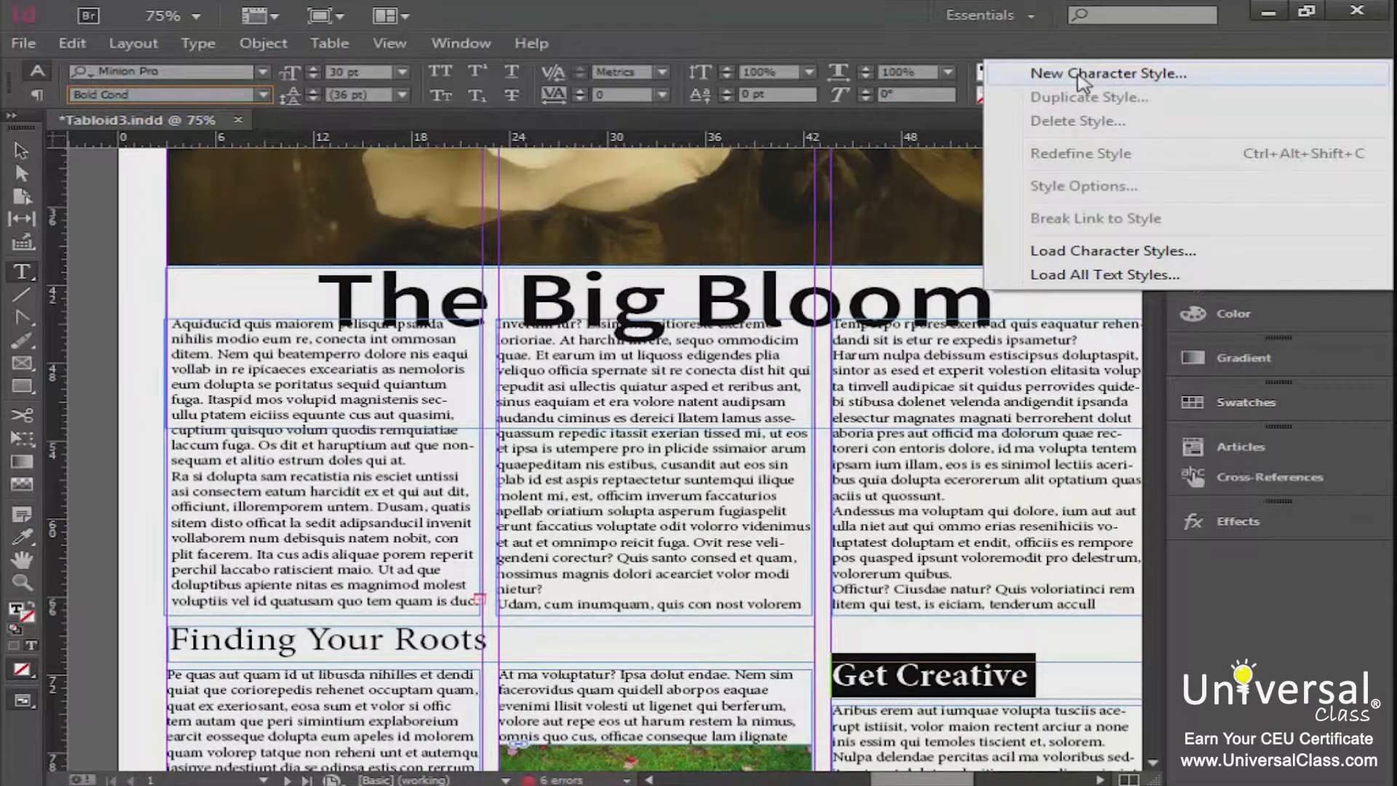
{"action": "left_click", "coordinate": [1077, 75]}
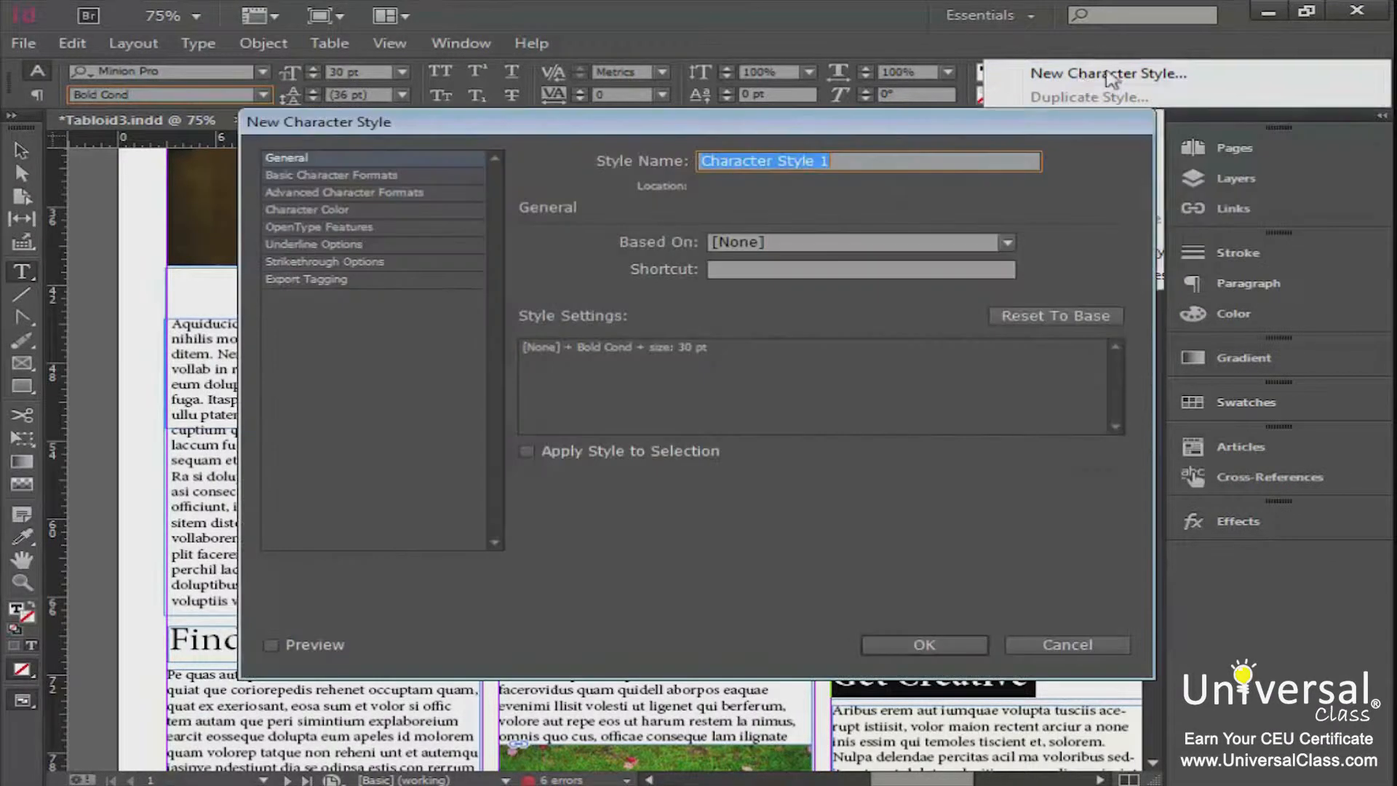
{"action": "left_click_drag", "start_coordinate": [595, 124], "coordinate": [382, 55]}
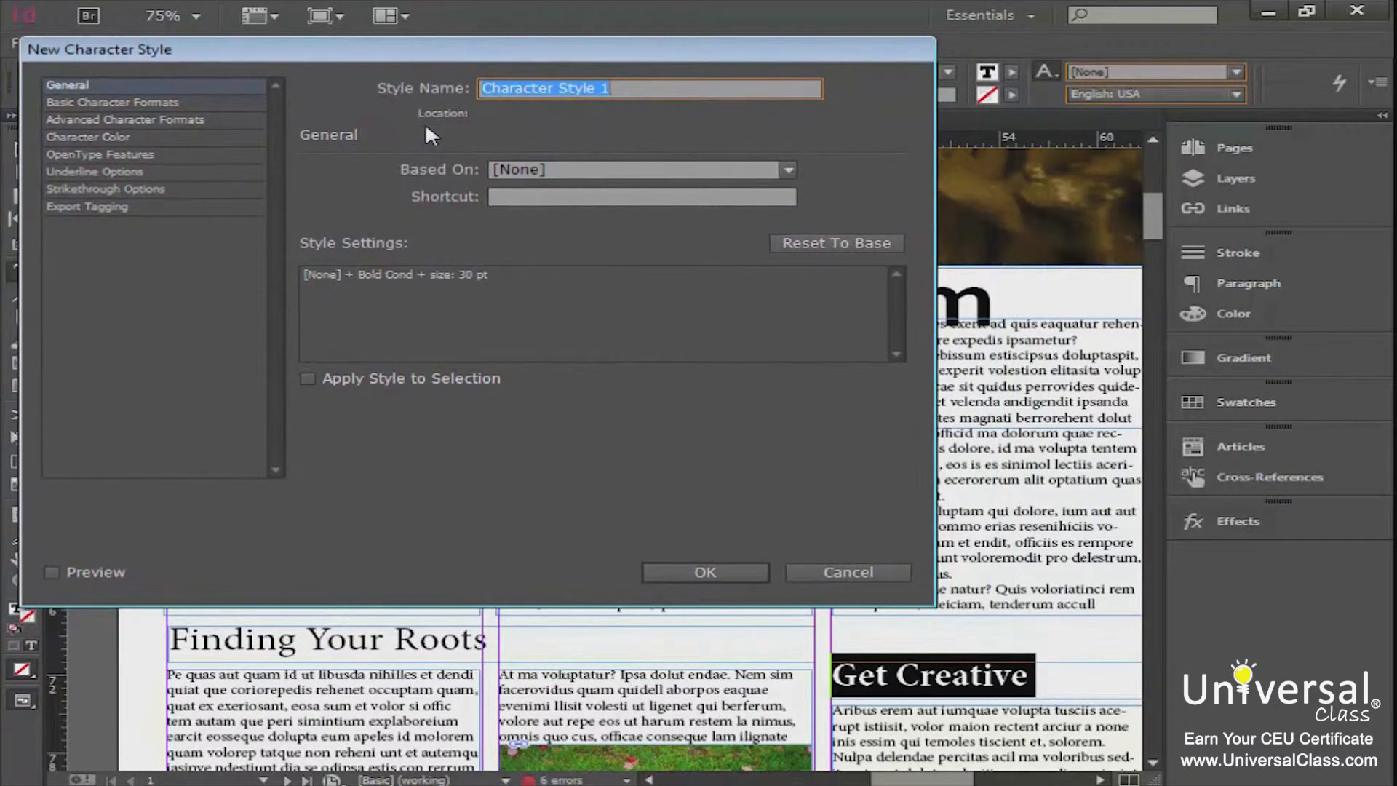
{"action": "key", "text": "BackSpace"}
{"action": "type", "text": "body"}
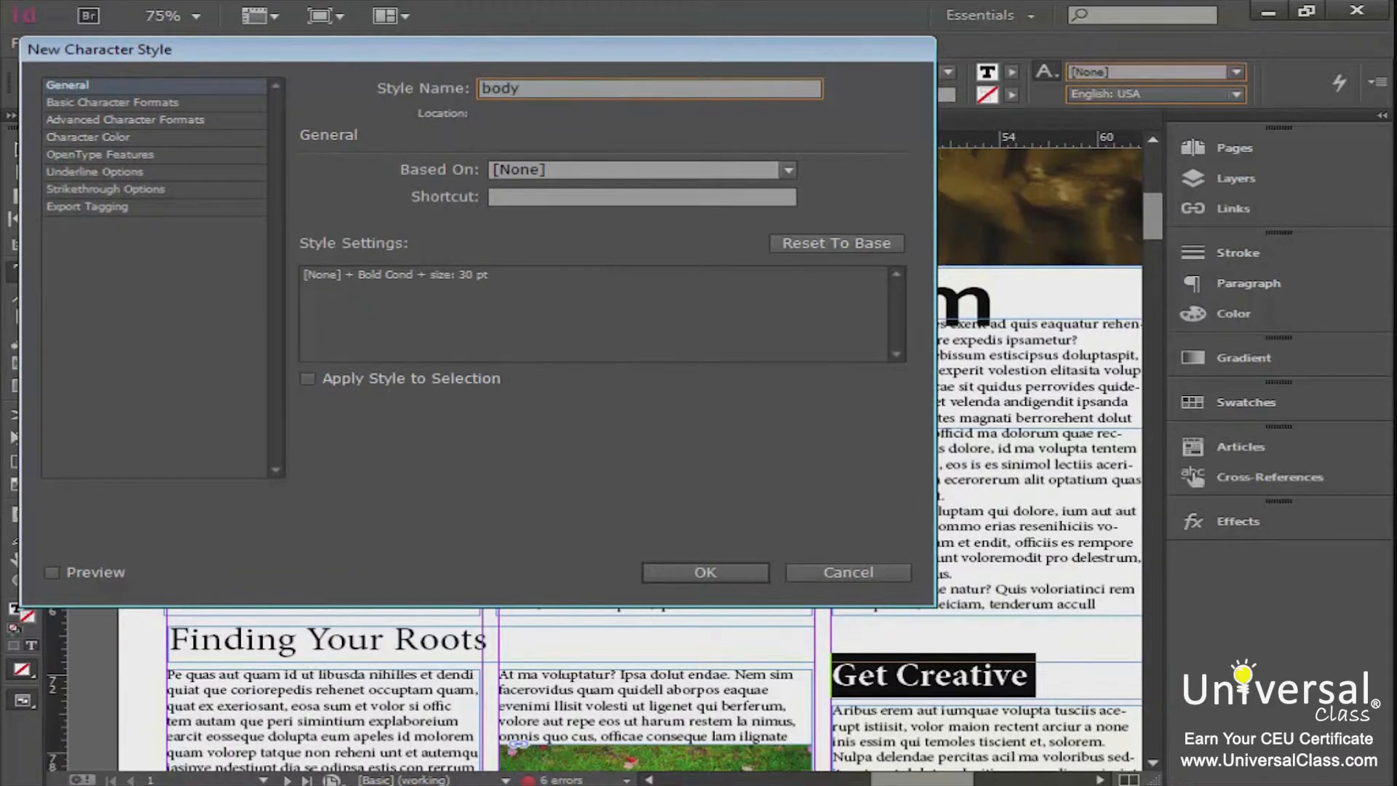
{"action": "left_click", "coordinate": [602, 170]}
{"action": "left_click", "coordinate": [604, 172]}
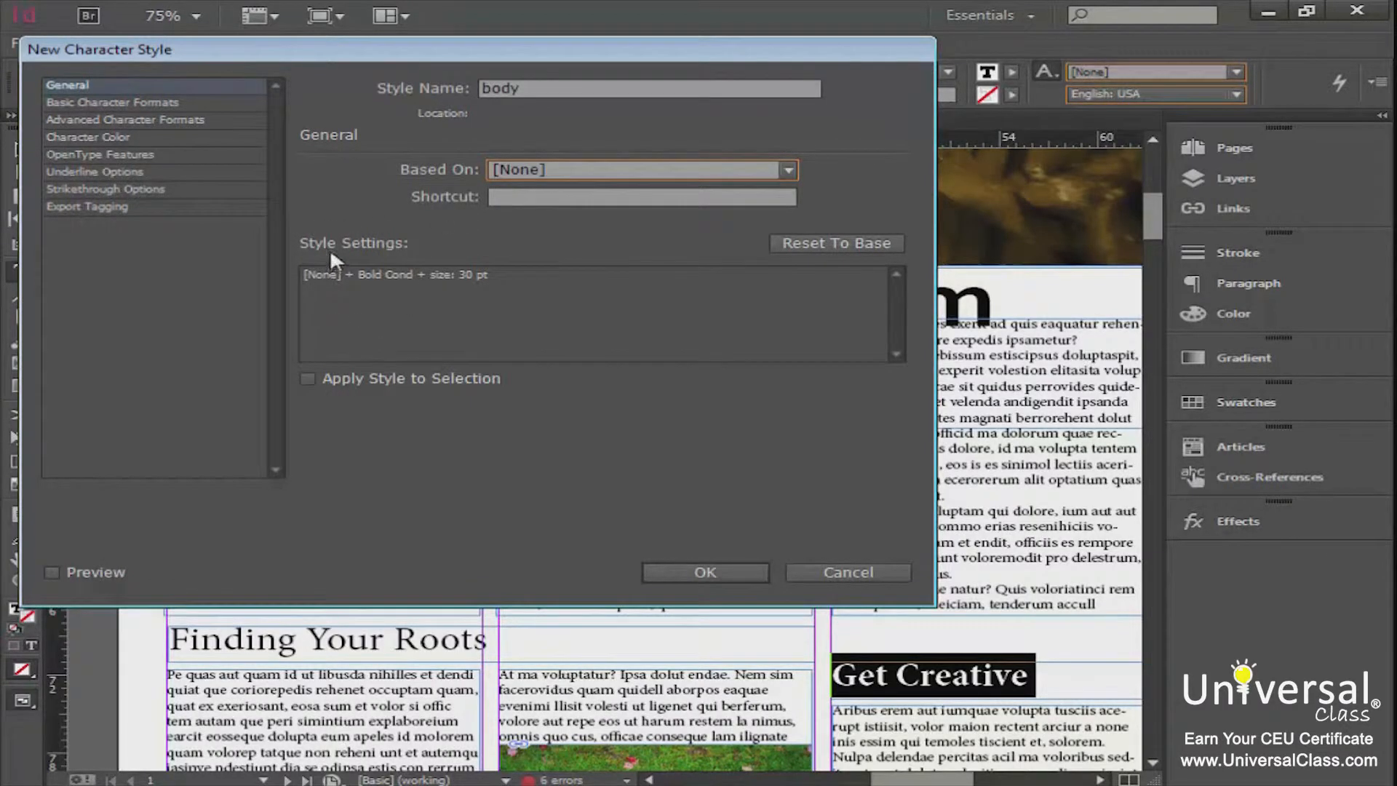
{"action": "left_click", "coordinate": [309, 379]}
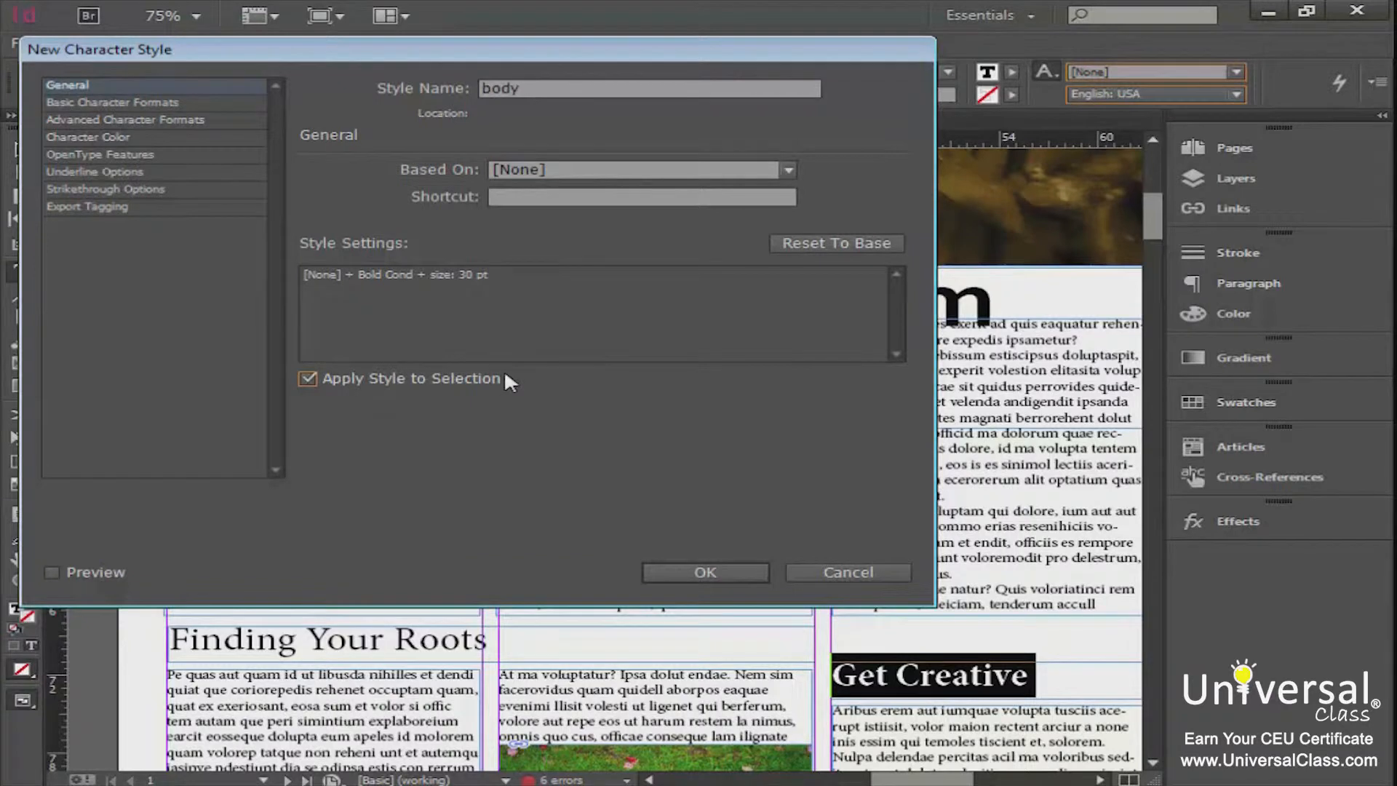
Define the body character style's basic formats as Constantia, Bold, 36 pt and save the style
{"action": "left_click", "coordinate": [119, 101]}
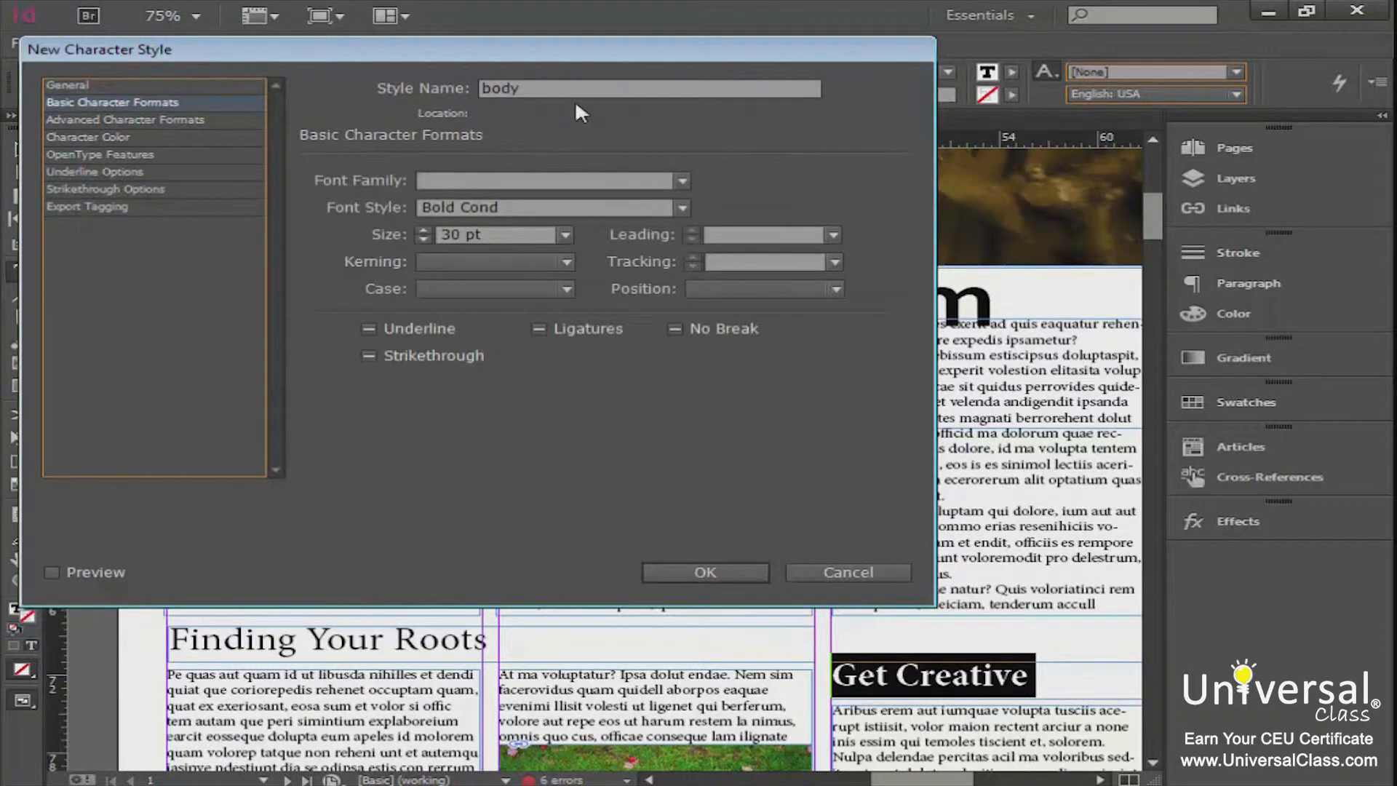
{"action": "left_click", "coordinate": [453, 183]}
{"action": "left_click", "coordinate": [683, 180]}
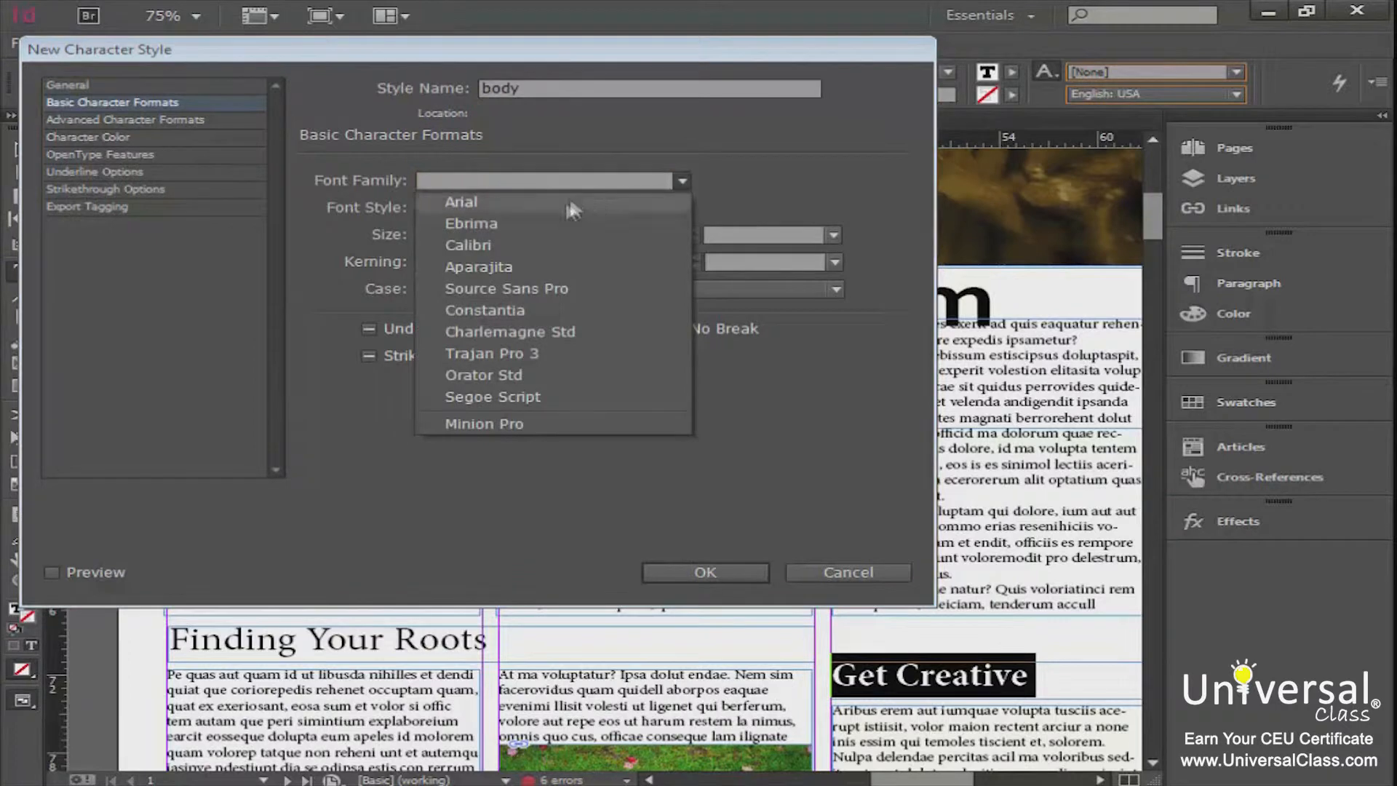
{"action": "left_click", "coordinate": [539, 311]}
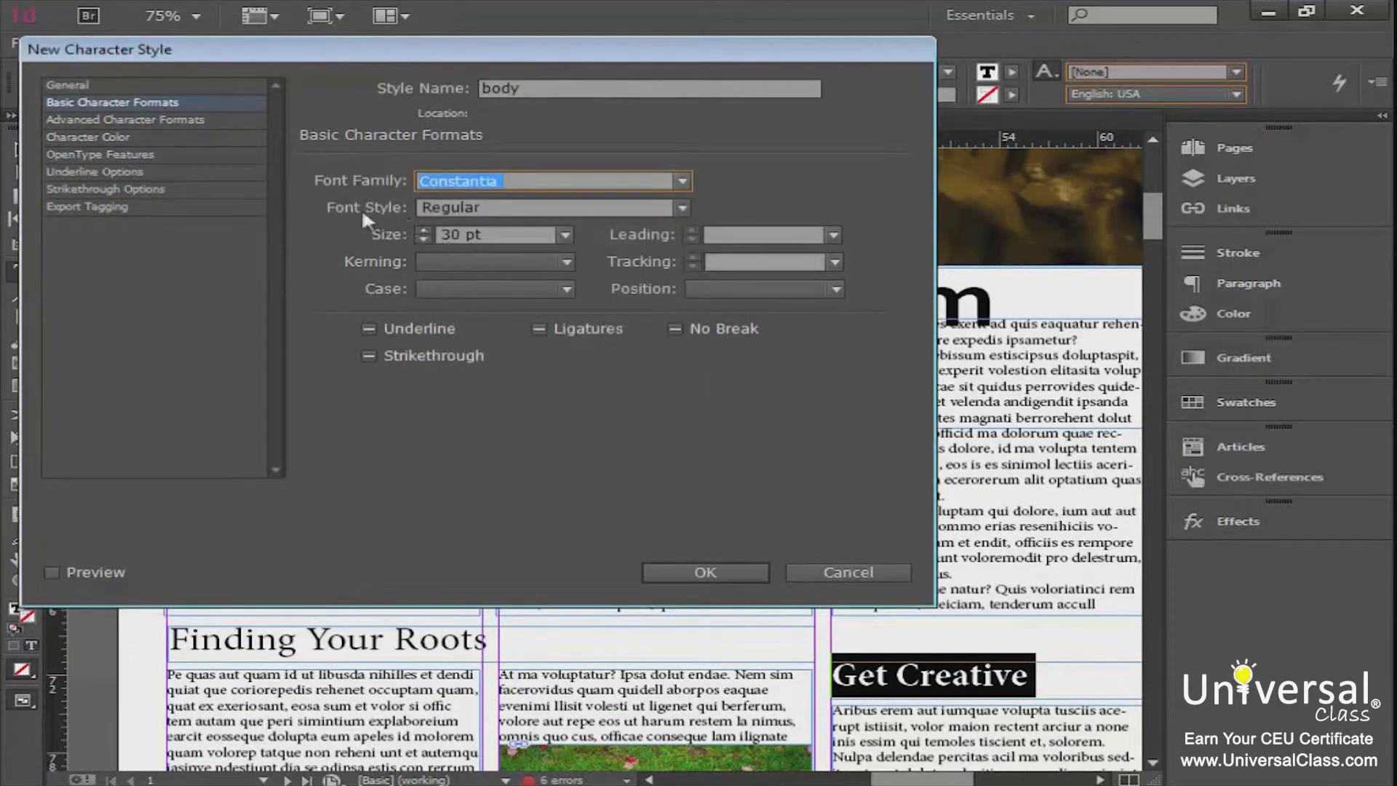
{"action": "left_click", "coordinate": [680, 207]}
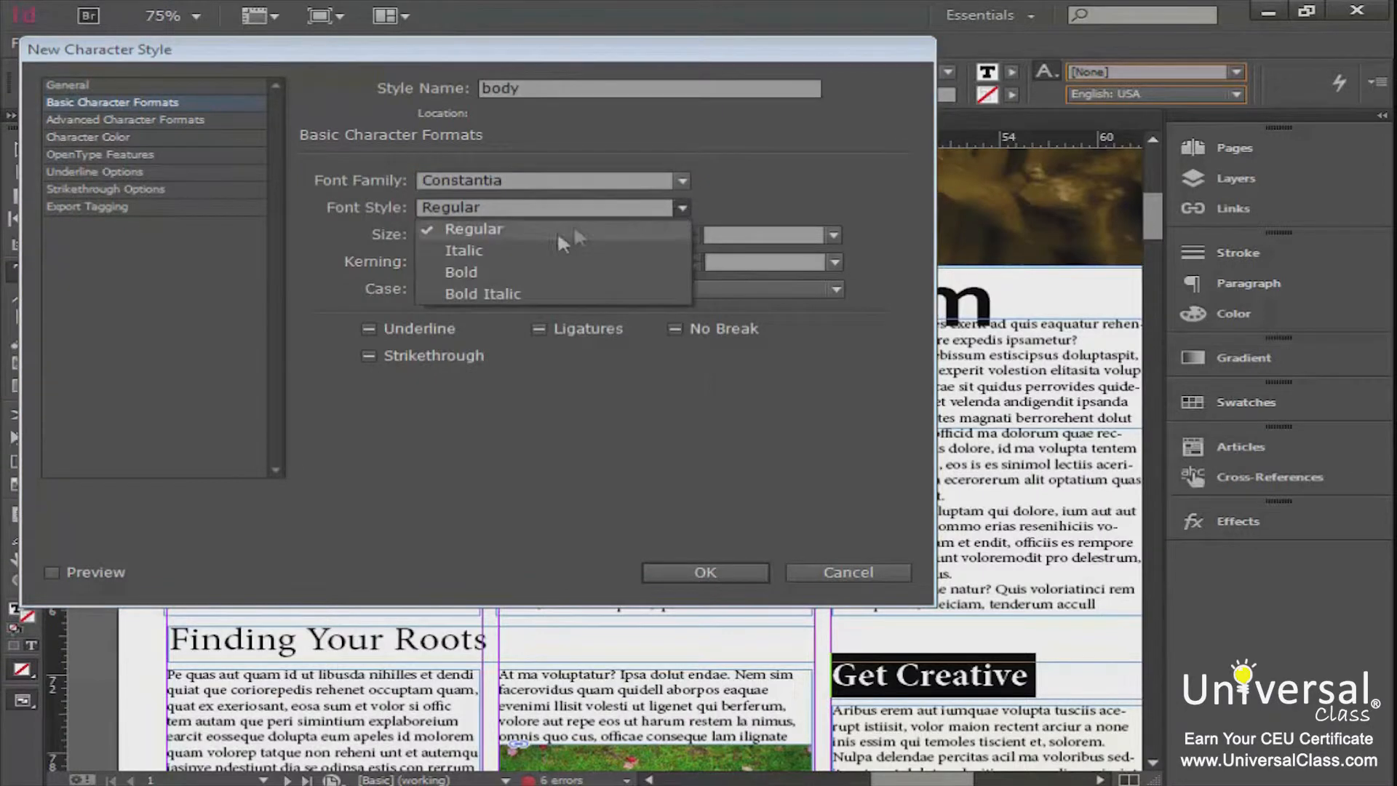
{"action": "left_click", "coordinate": [528, 271]}
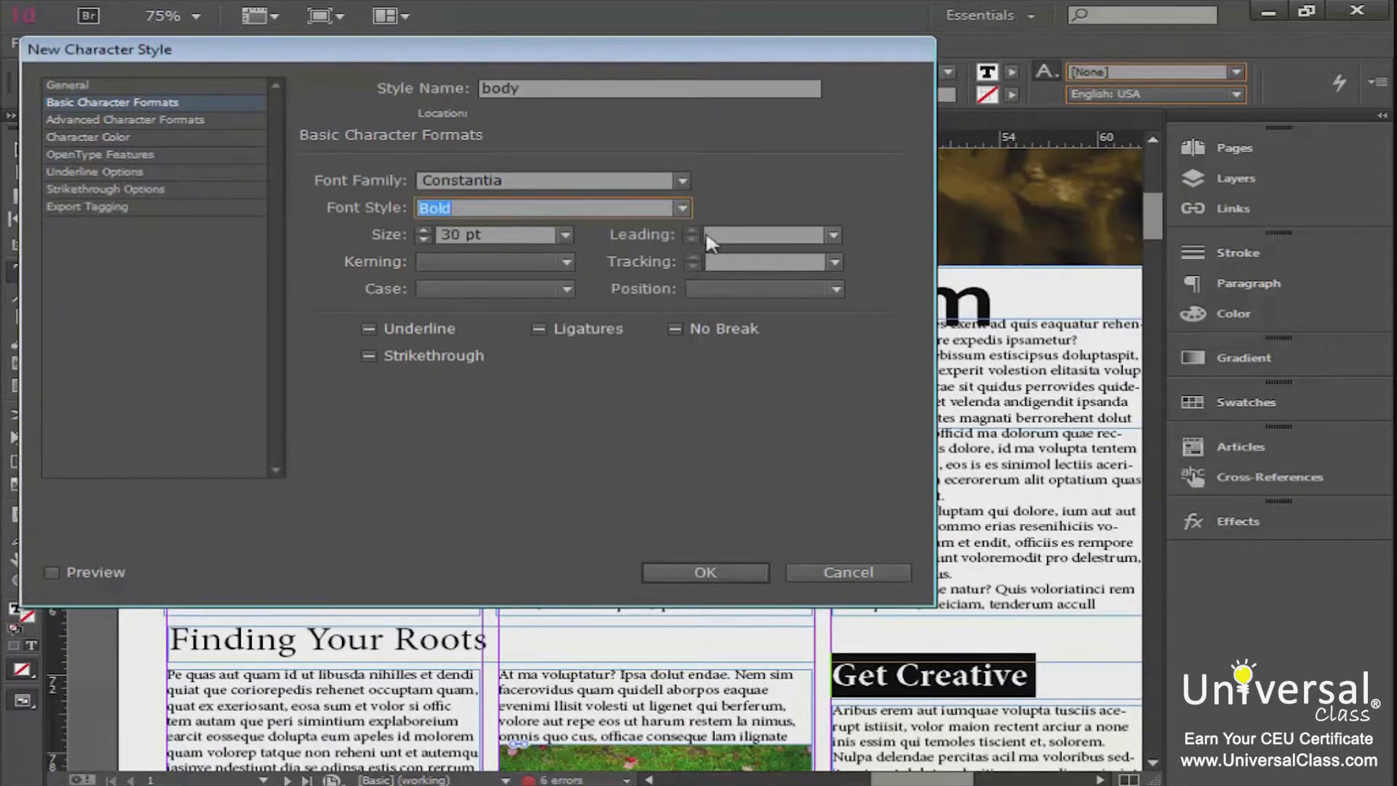
{"action": "left_click", "coordinate": [423, 238]}
{"action": "left_click", "coordinate": [566, 234]}
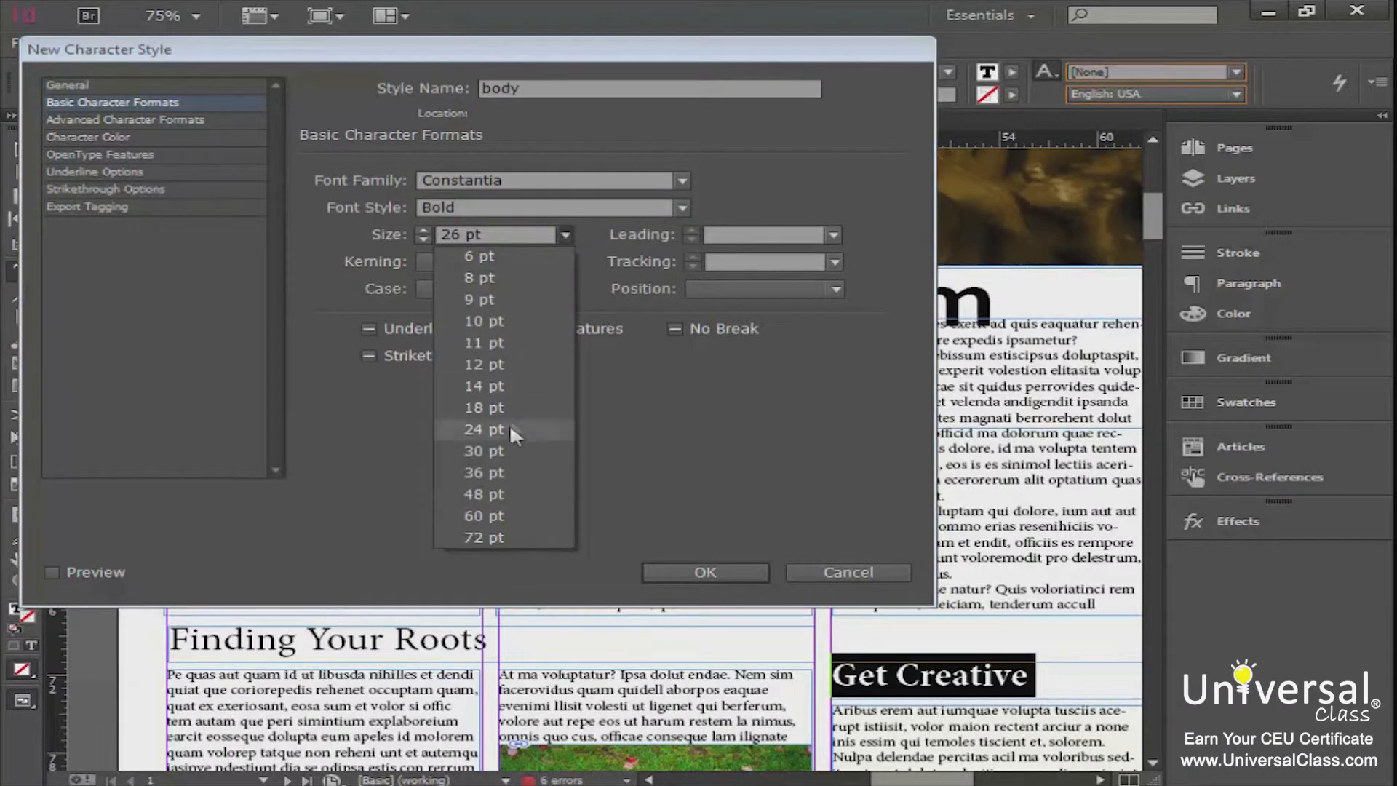
{"action": "left_click", "coordinate": [489, 467]}
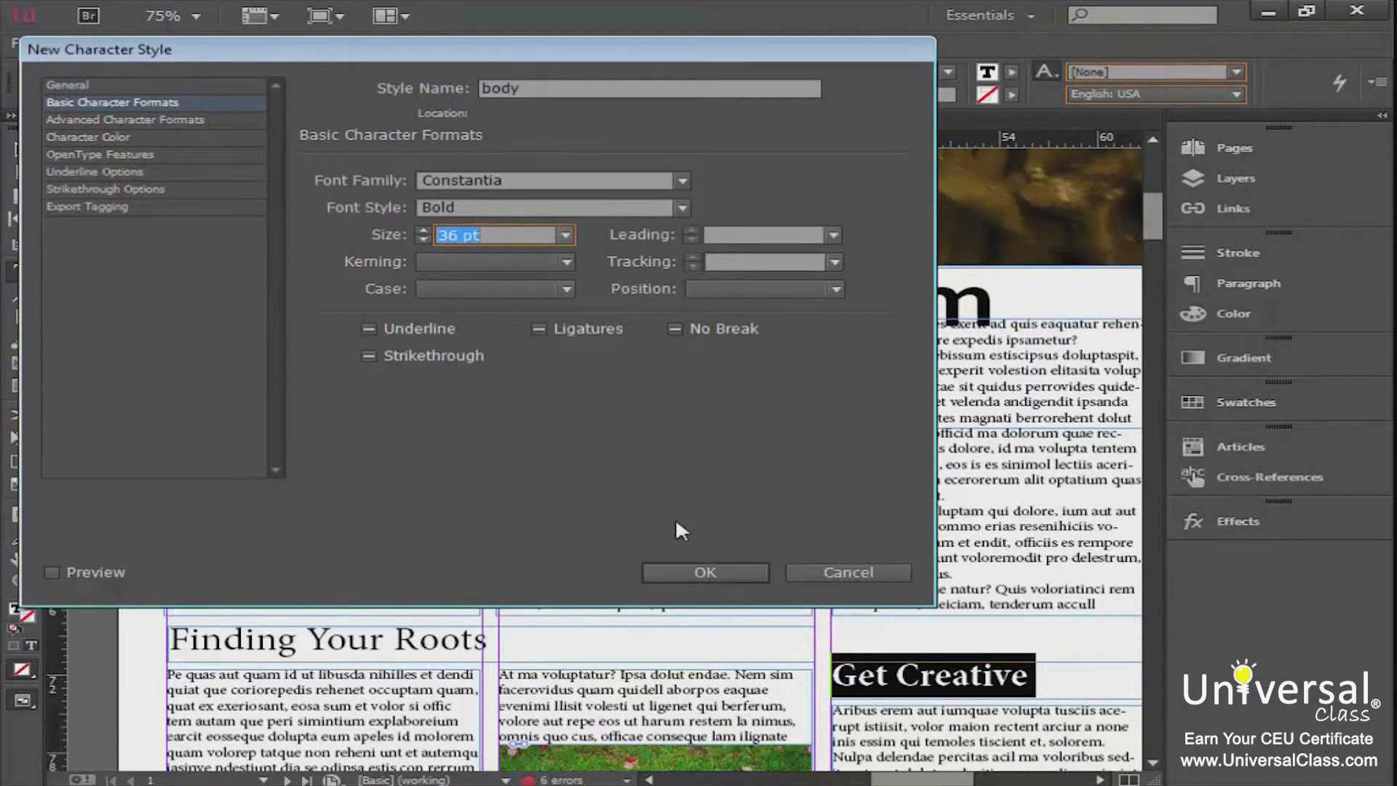
{"action": "left_click", "coordinate": [718, 573]}
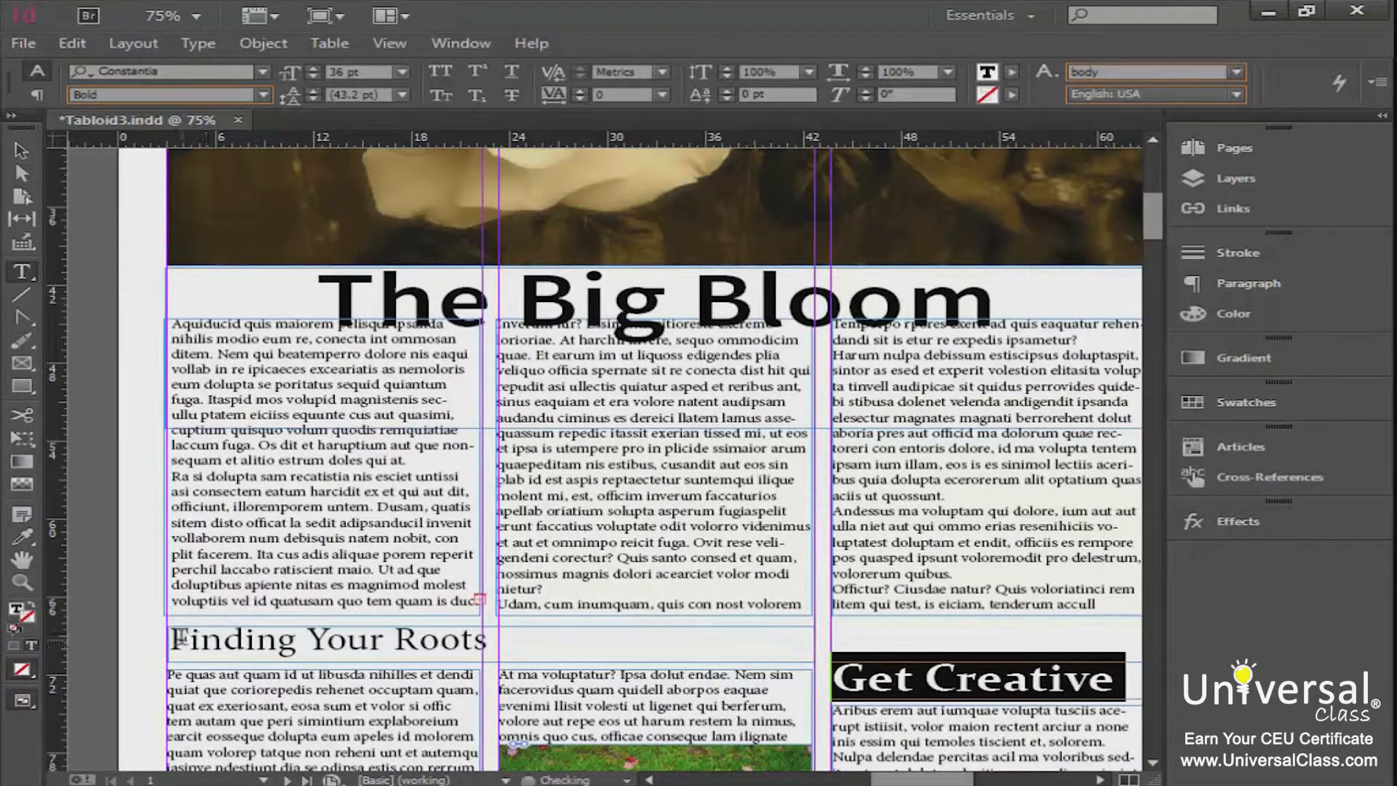
Apply the body character style to the "Finding Your Roots" heading
{"action": "left_click_drag", "start_coordinate": [170, 638], "coordinate": [489, 644]}
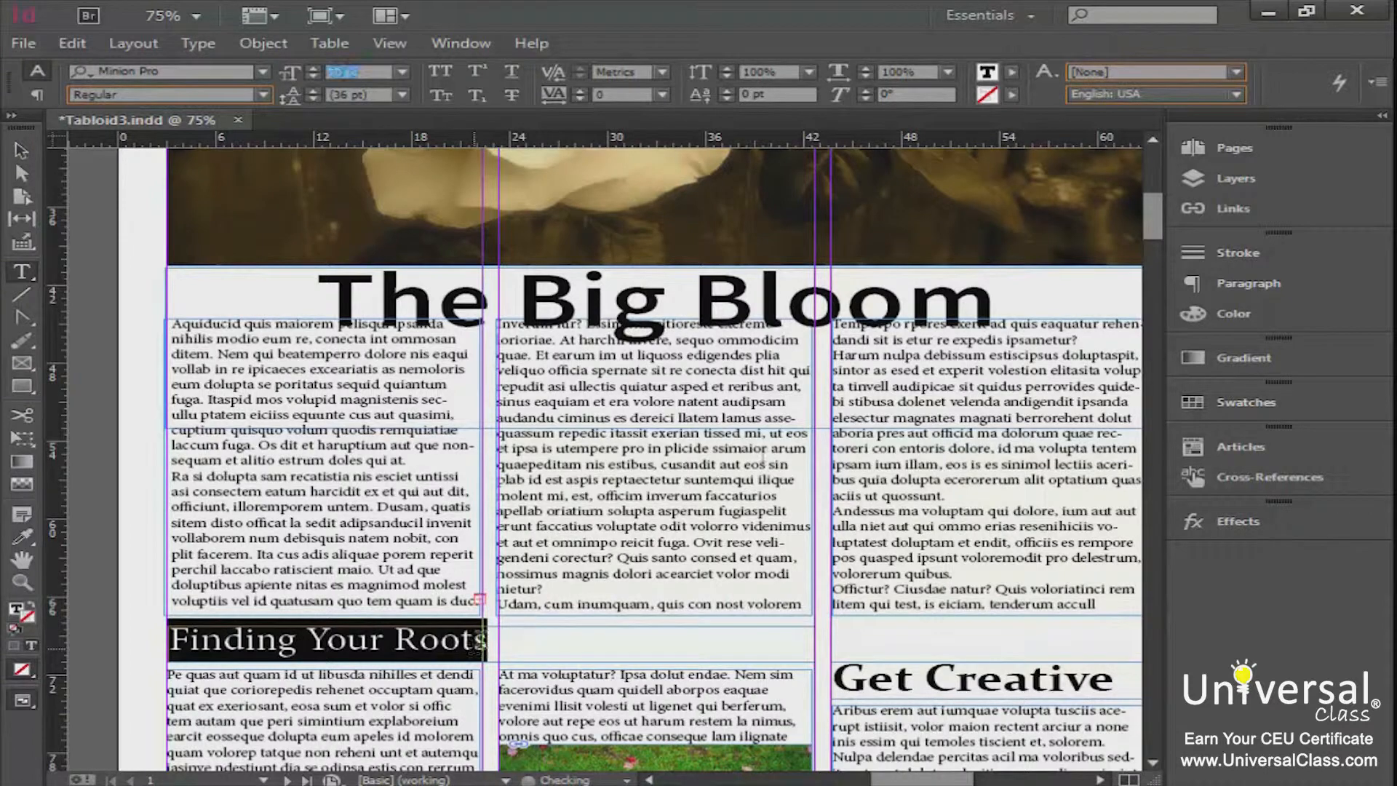
{"action": "left_click", "coordinate": [1100, 72]}
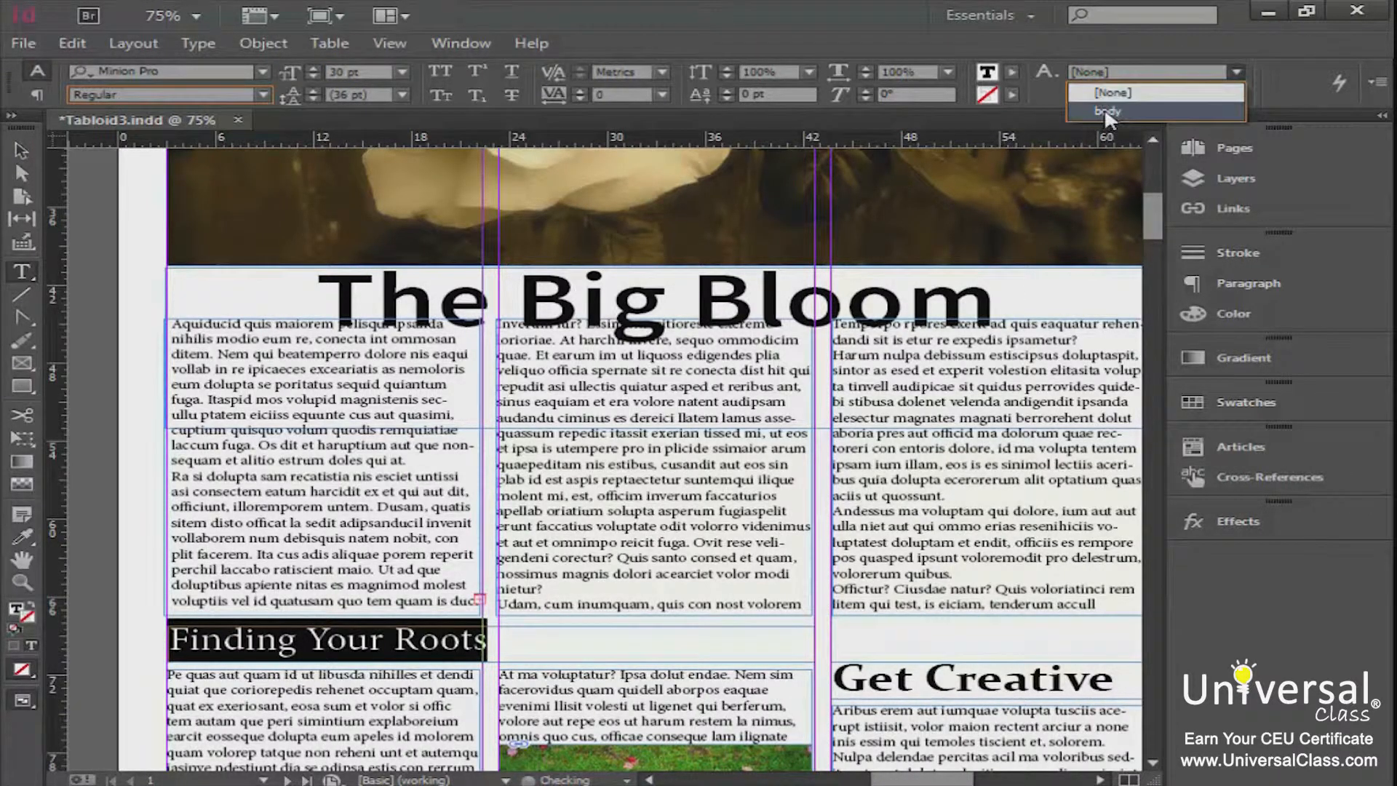
{"action": "left_click", "coordinate": [1103, 109]}
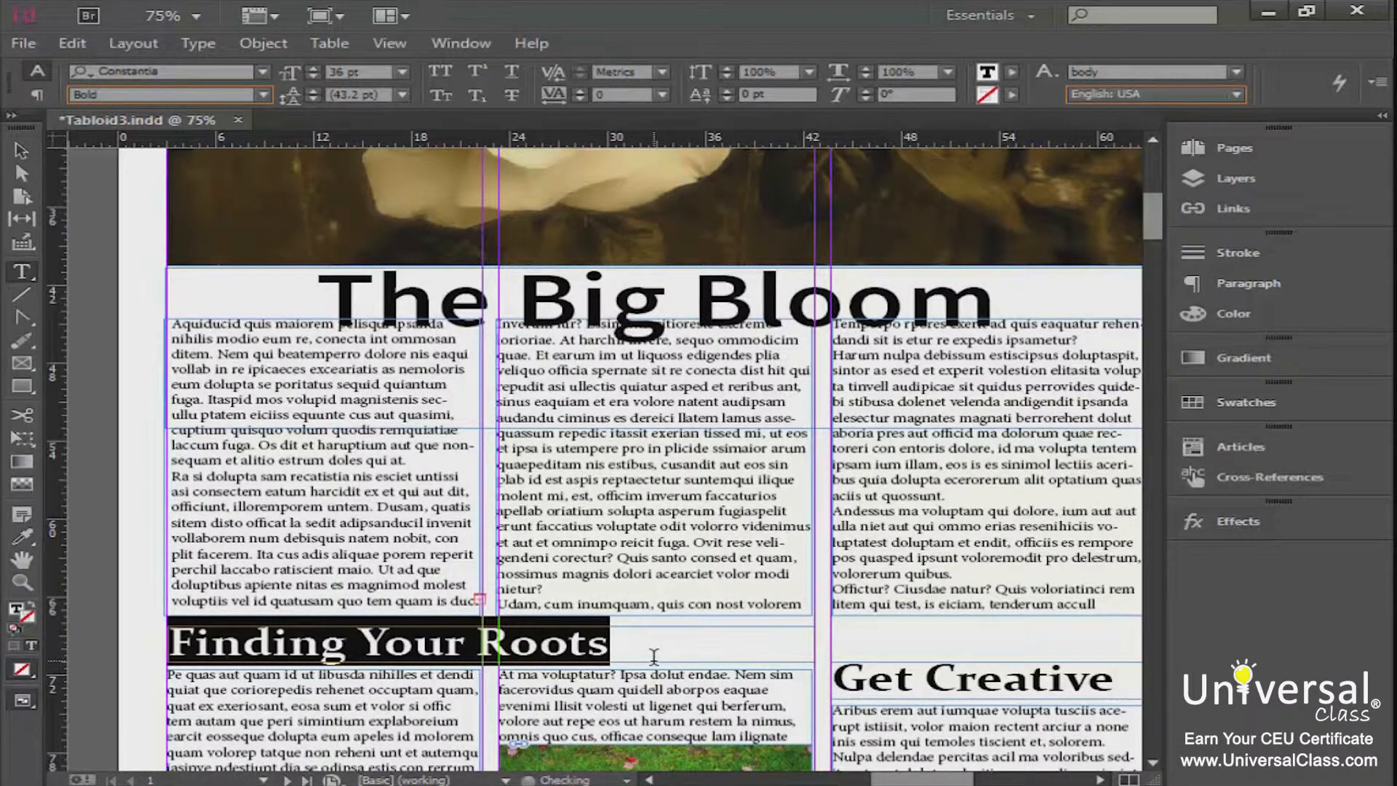
{"action": "left_click", "coordinate": [463, 584]}
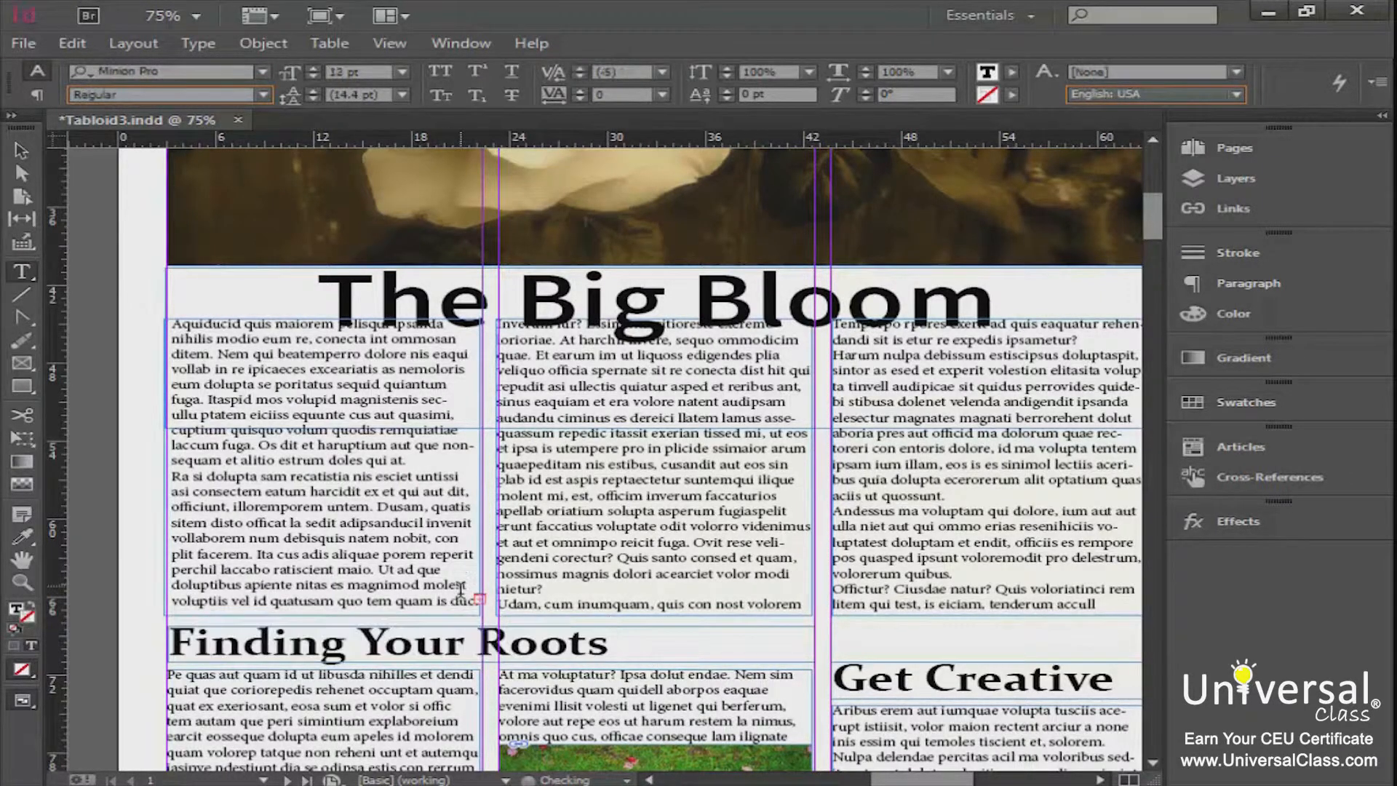
Increase the font size of the "Finding Your Roots" heading to 42 pt as a local override
{"action": "left_click_drag", "start_coordinate": [631, 638], "coordinate": [164, 627]}
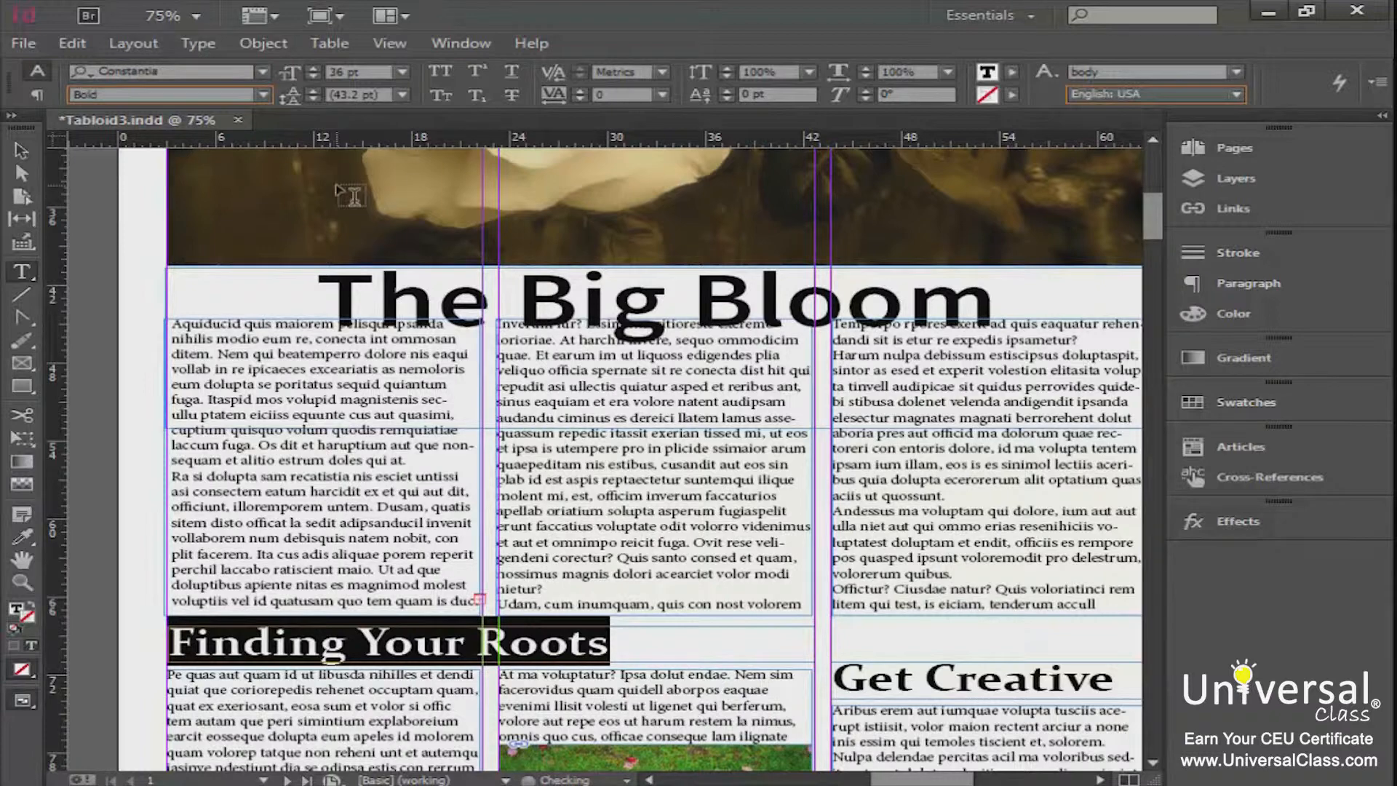
{"action": "left_click", "coordinate": [316, 66]}
{"action": "left_click", "coordinate": [316, 67]}
{"action": "left_click", "coordinate": [315, 66]}
{"action": "left_click", "coordinate": [316, 67]}
{"action": "left_click", "coordinate": [316, 67]}
{"action": "left_click", "coordinate": [316, 67]}
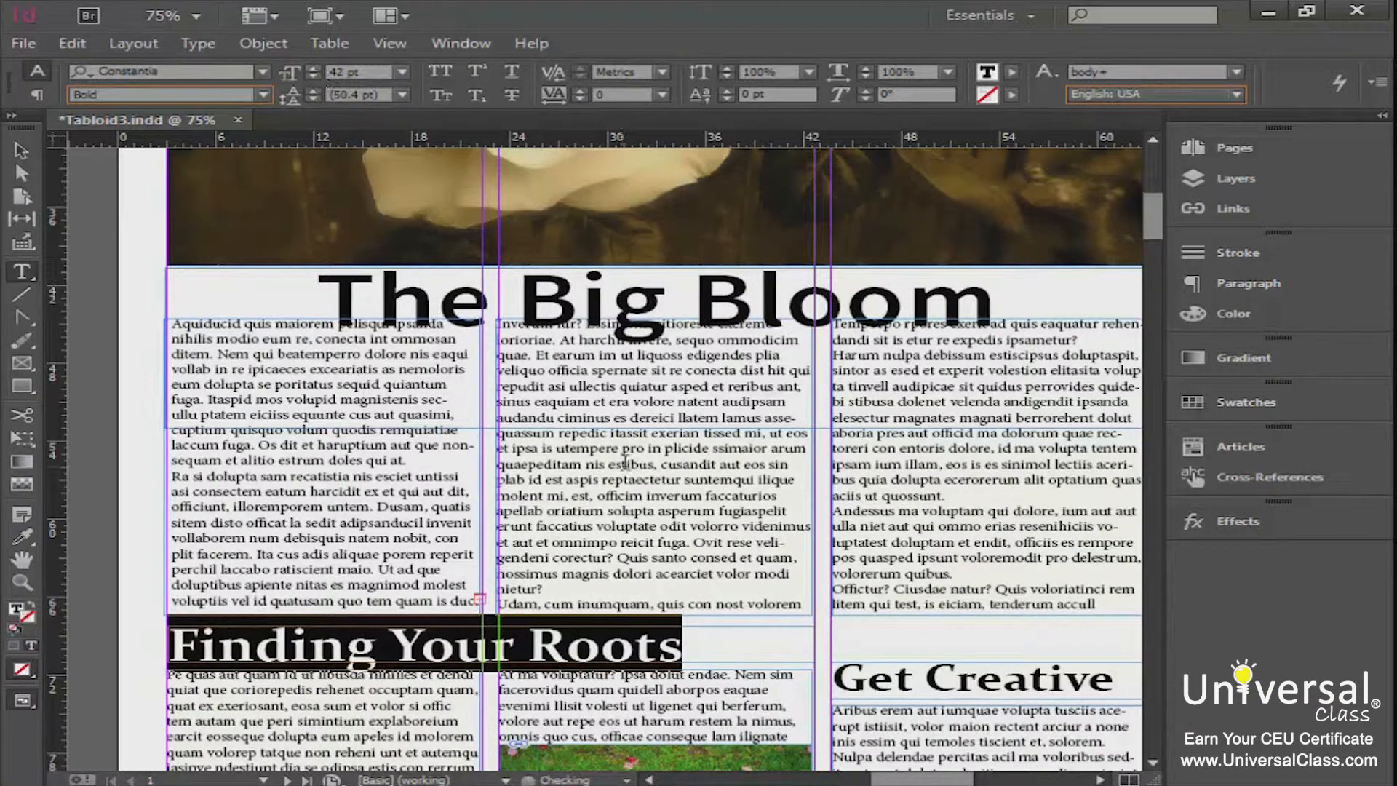
{"action": "left_click", "coordinate": [712, 643]}
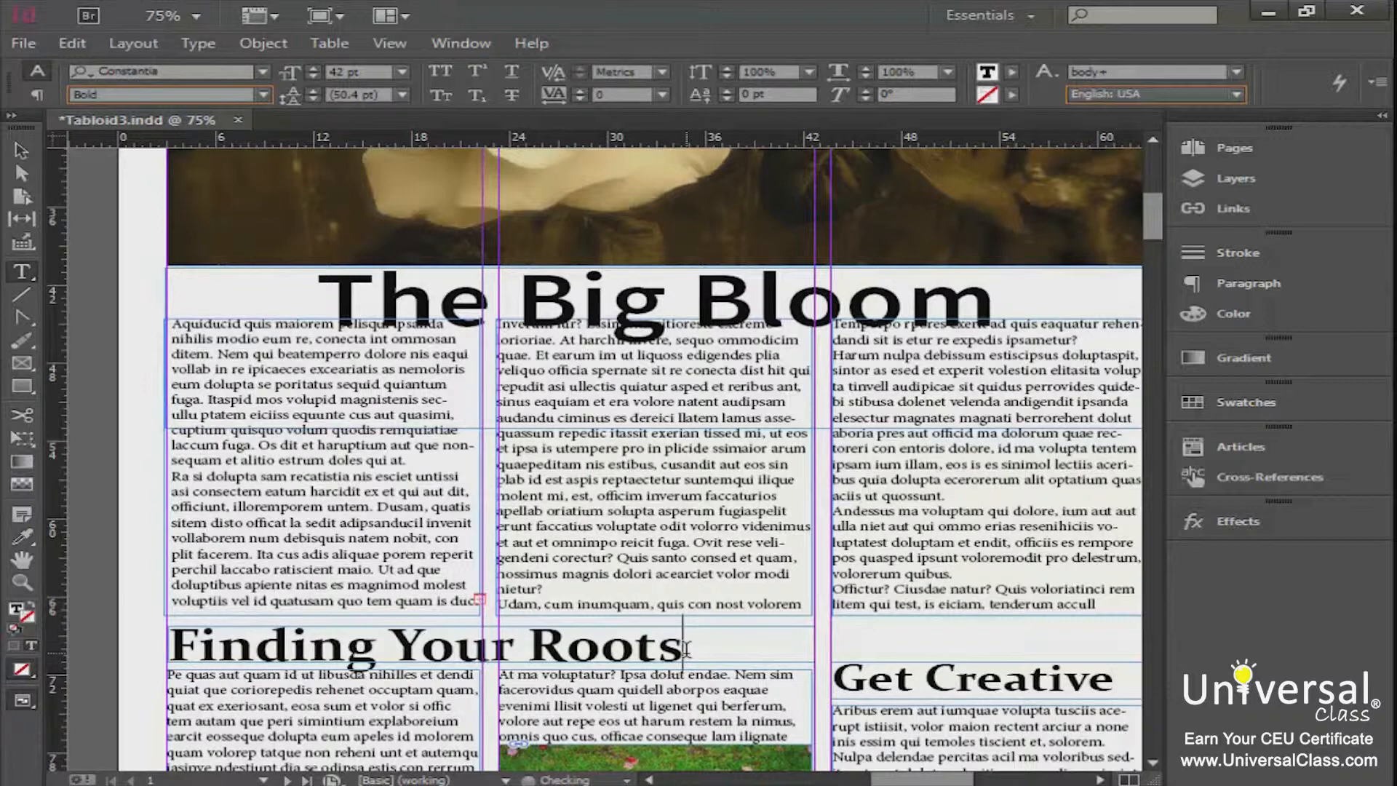
{"action": "left_click", "coordinate": [918, 602]}
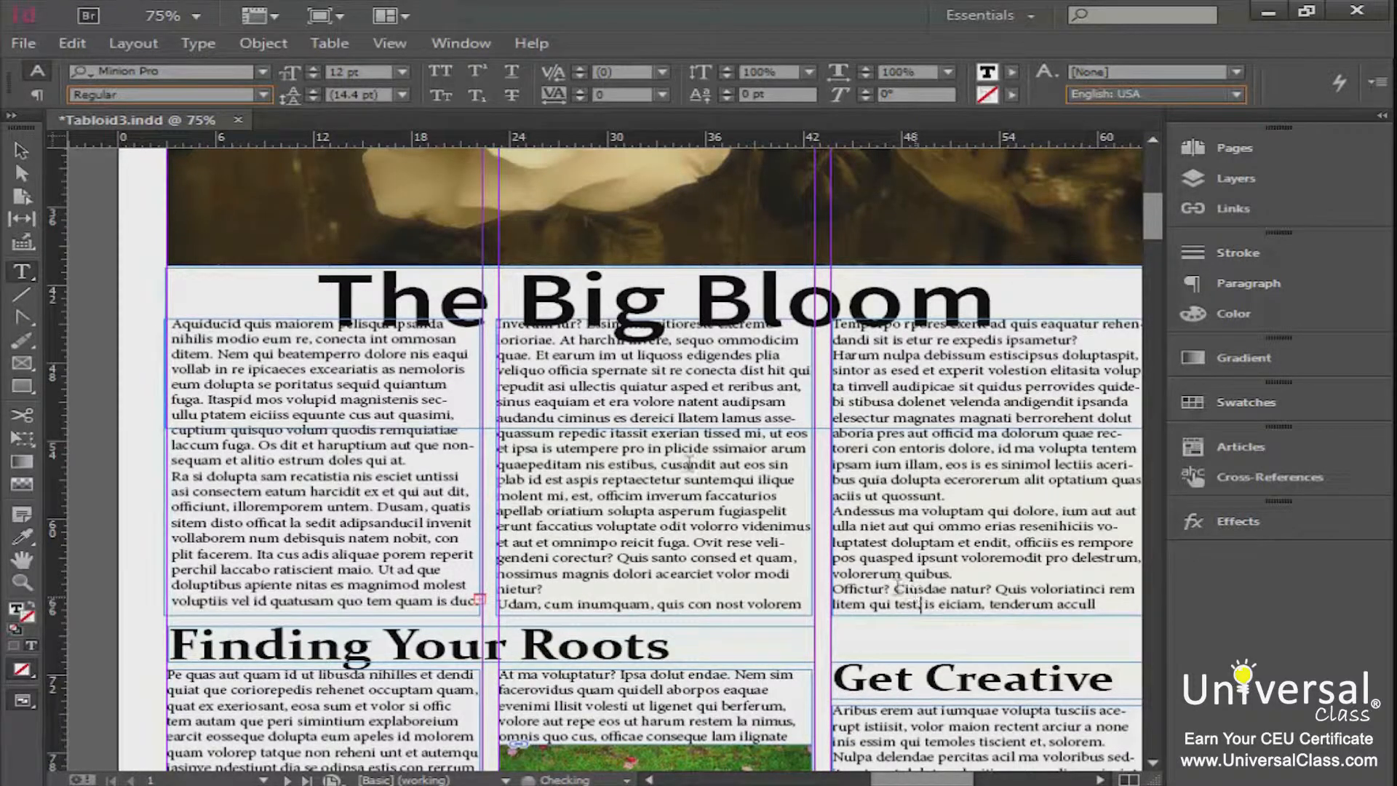
Open the style options of the "The Big Bloom" headline's Header paragraph style and review its categories from Basic Character Formats to Hyphenation
{"action": "left_click", "coordinate": [37, 95]}
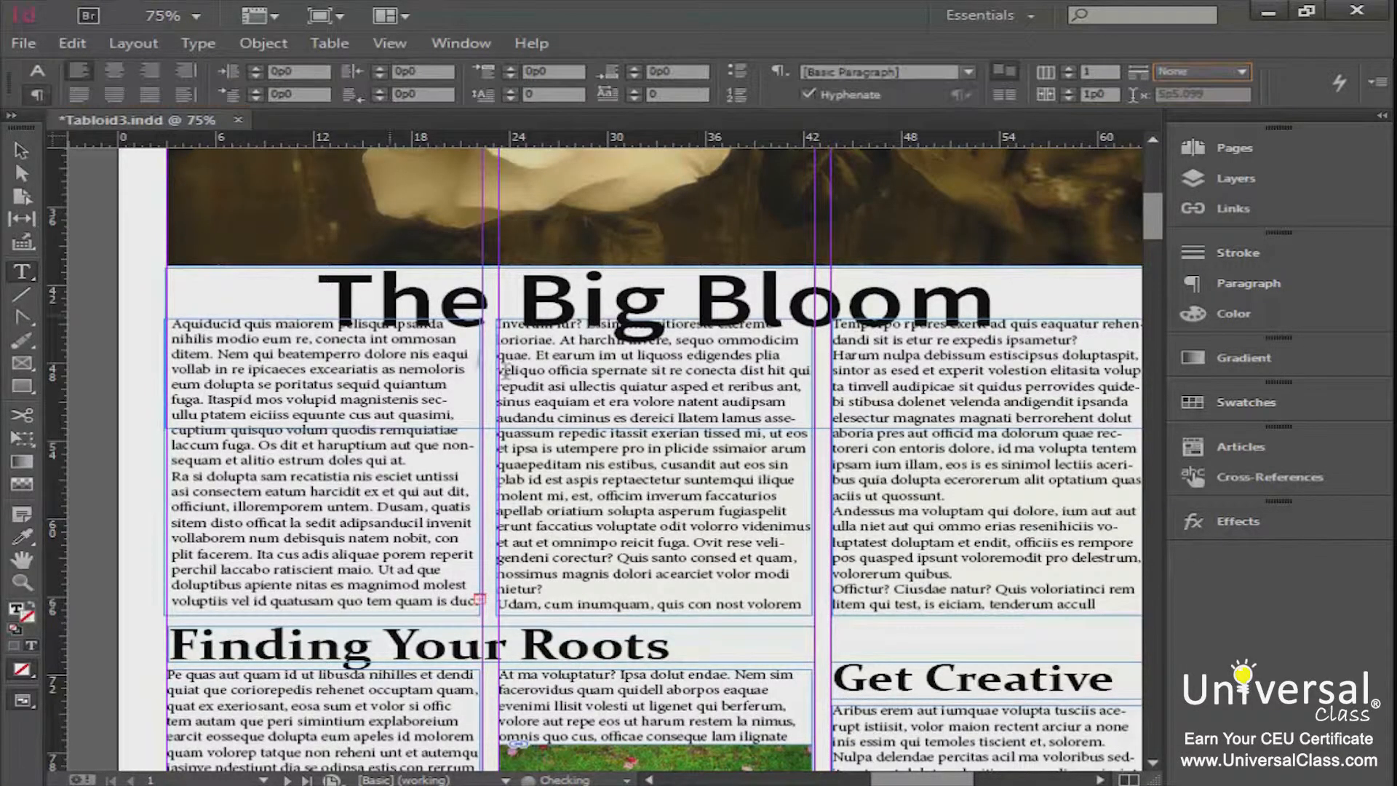
{"action": "left_click_drag", "start_coordinate": [318, 293], "coordinate": [1041, 276]}
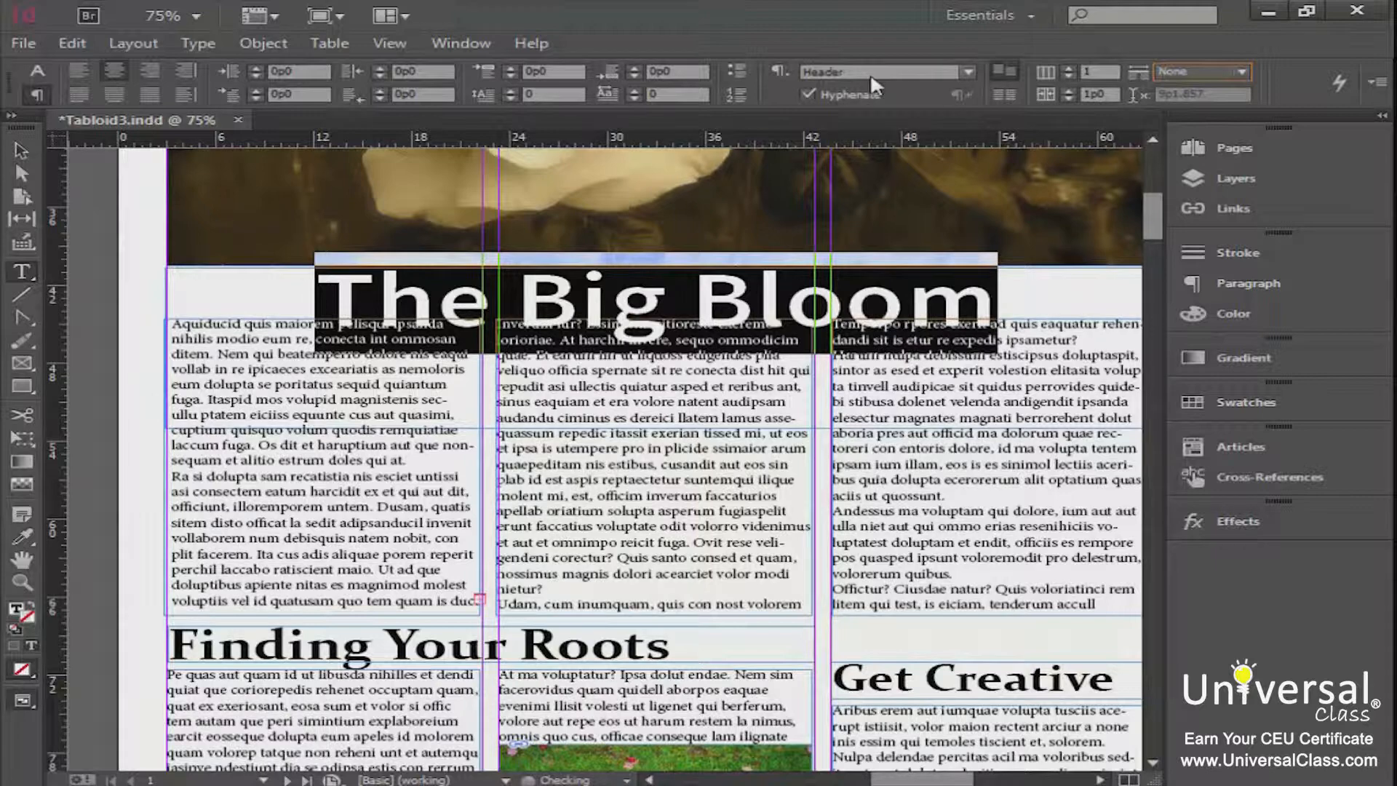
{"action": "left_click", "coordinate": [776, 72]}
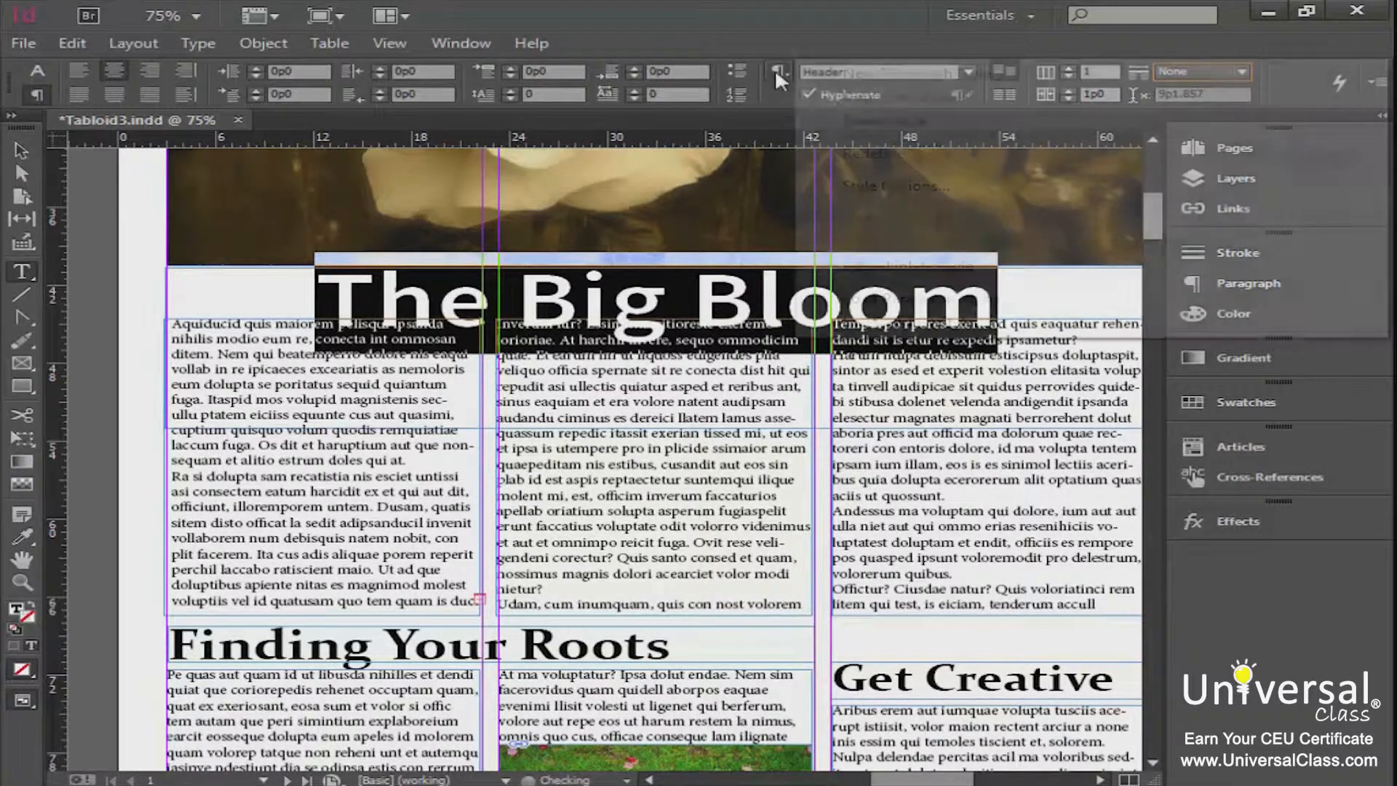
{"action": "left_click", "coordinate": [904, 192]}
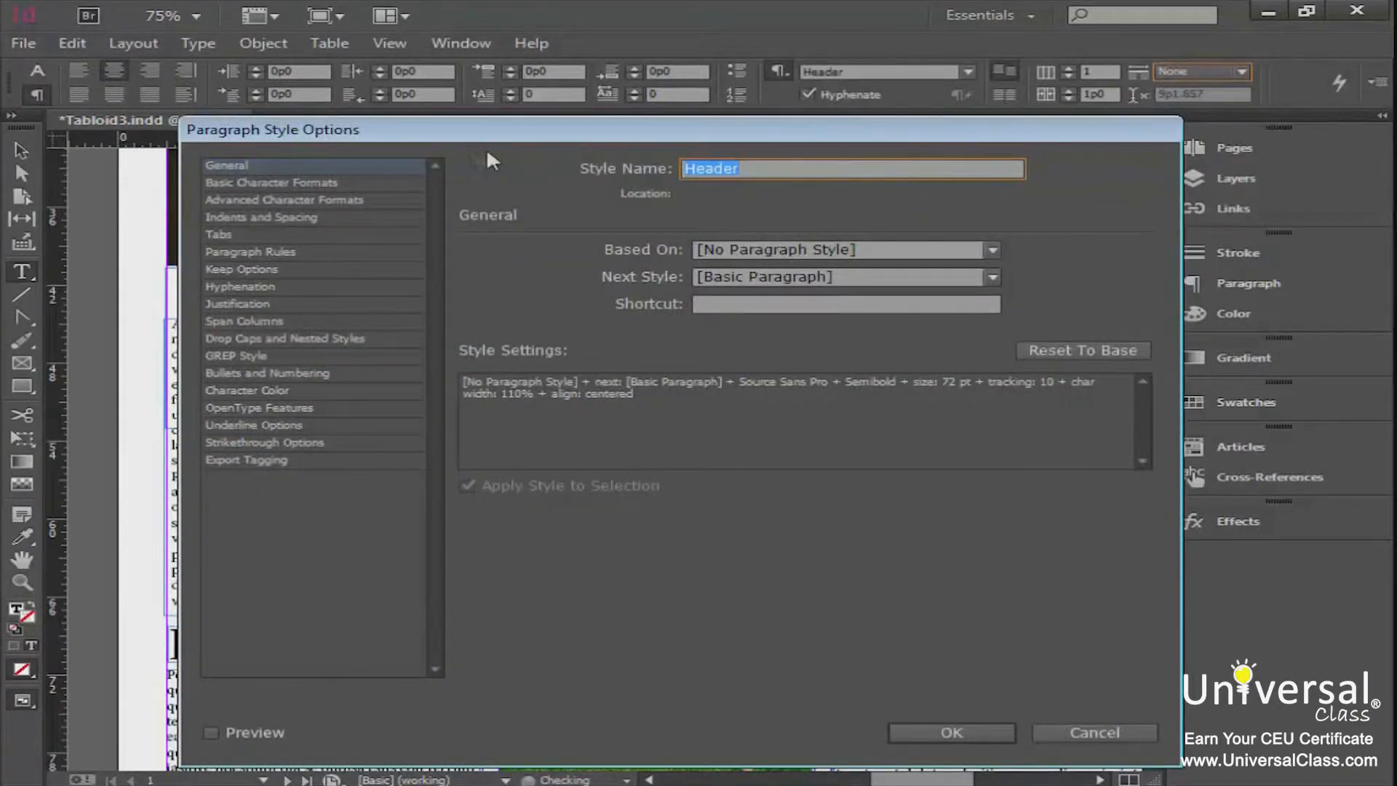
{"action": "left_click_drag", "start_coordinate": [409, 131], "coordinate": [331, 64]}
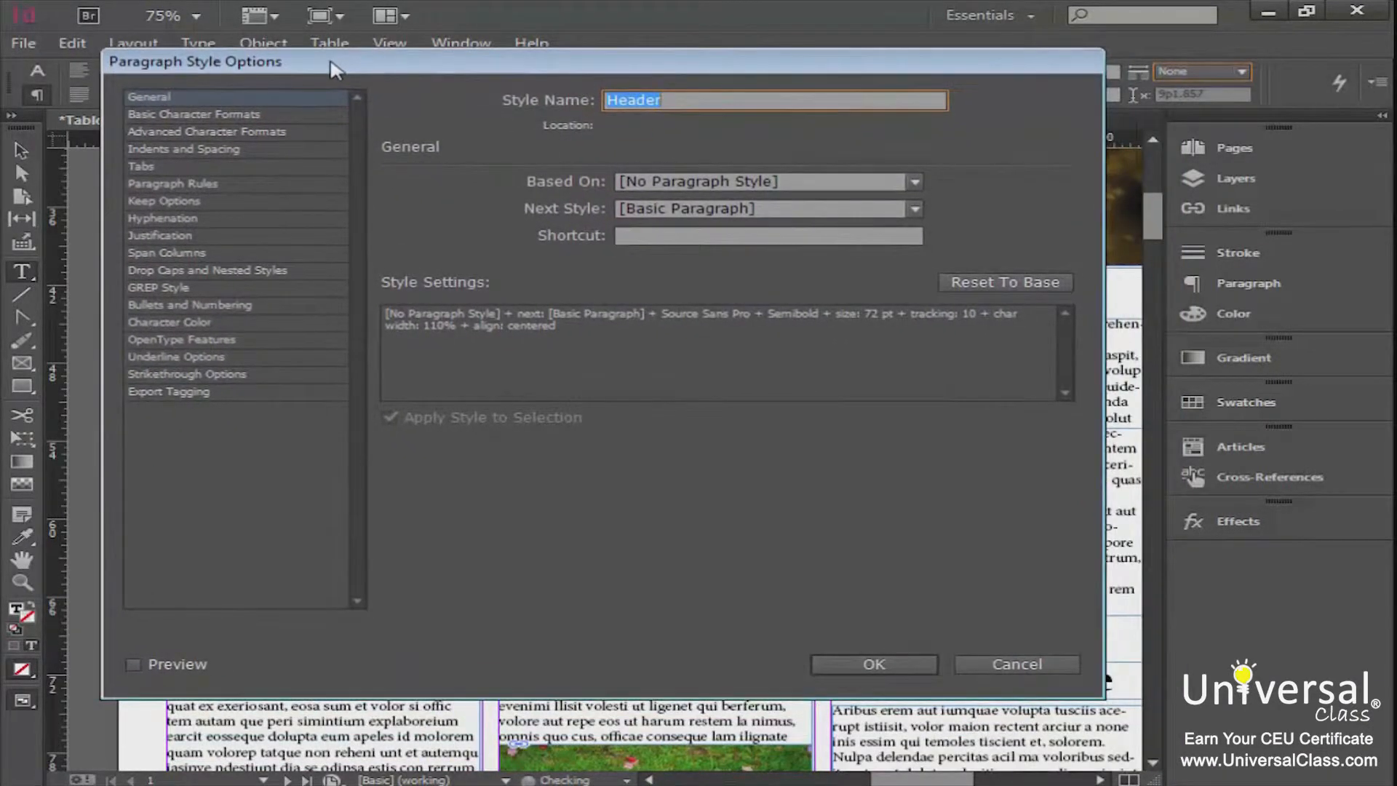
{"action": "left_click", "coordinate": [211, 114]}
{"action": "left_click", "coordinate": [203, 133]}
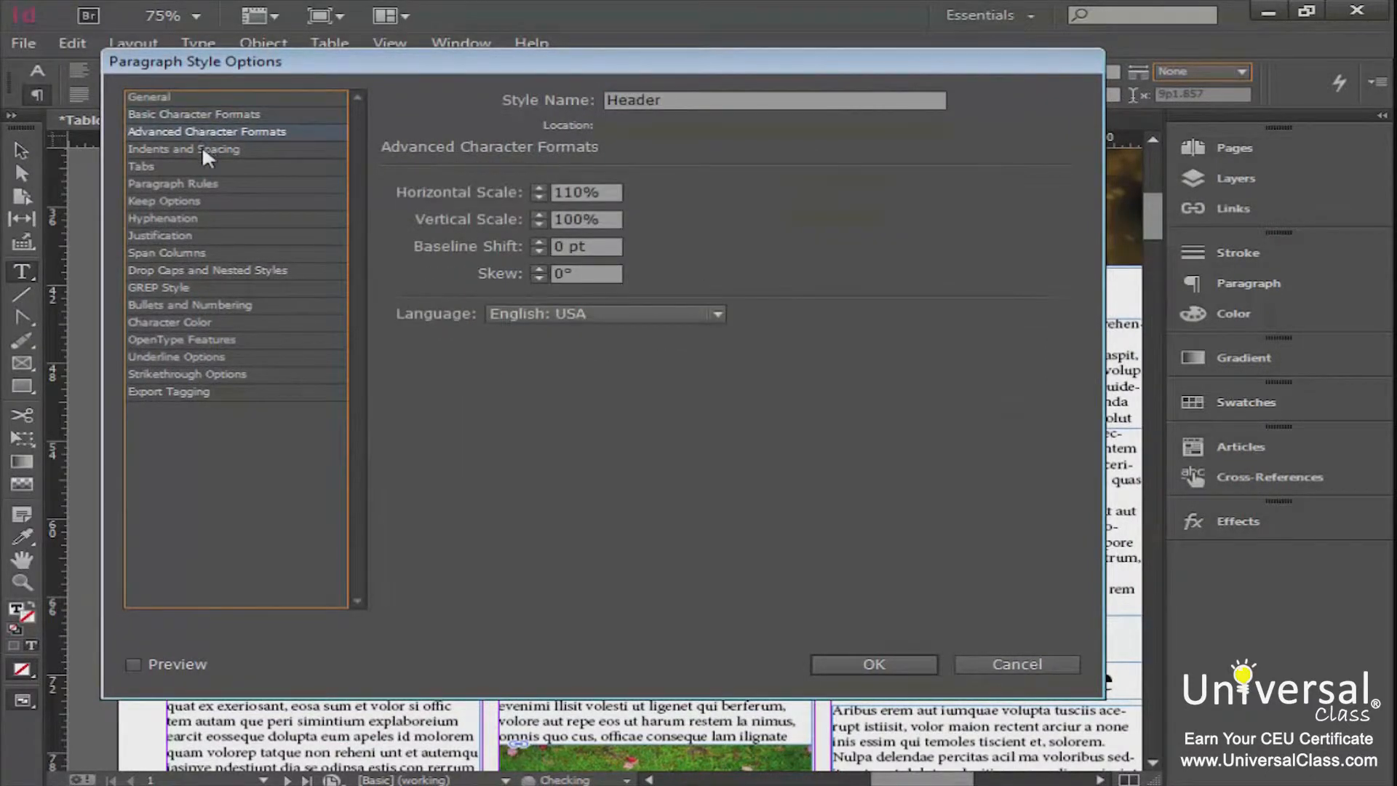
{"action": "left_click", "coordinate": [202, 150]}
{"action": "left_click", "coordinate": [190, 166]}
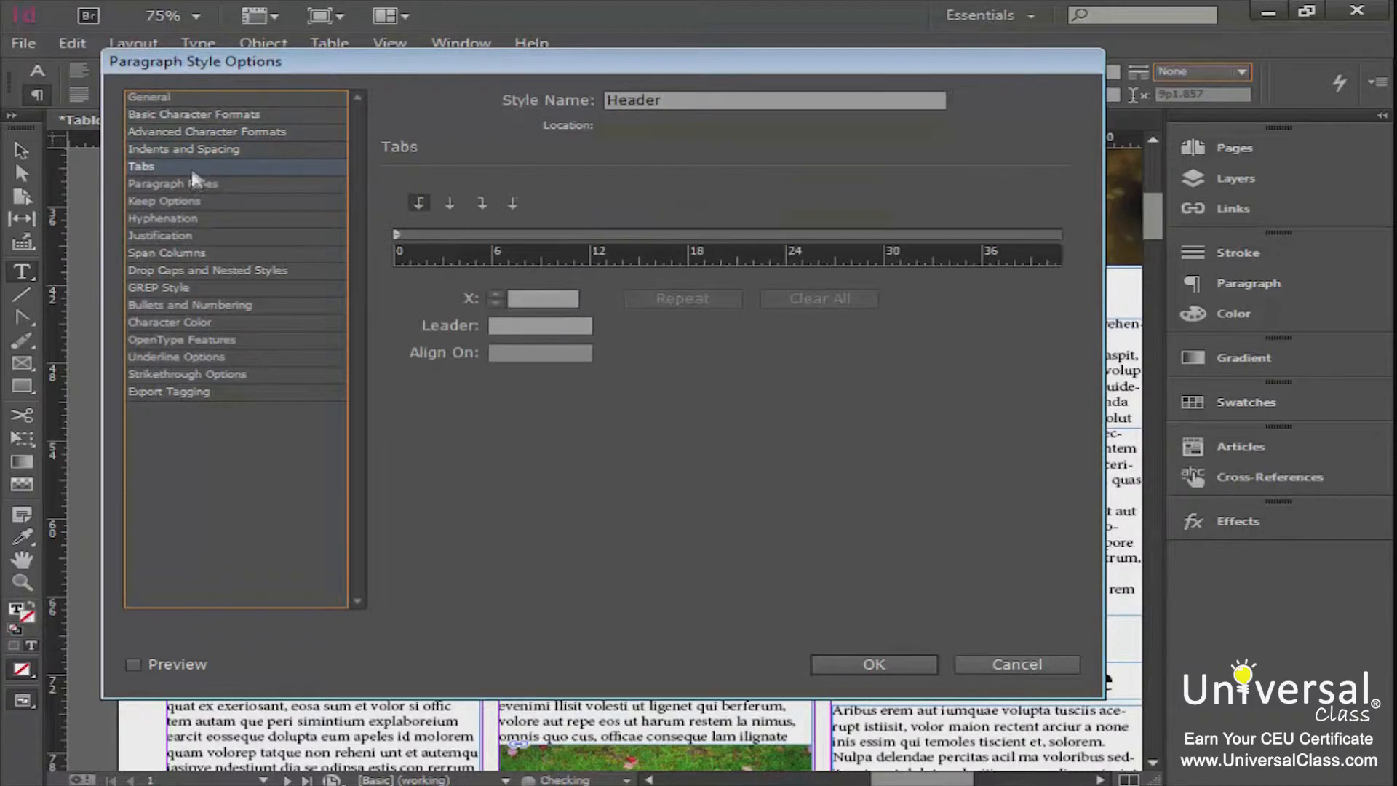
{"action": "left_click", "coordinate": [192, 183]}
{"action": "left_click", "coordinate": [194, 204]}
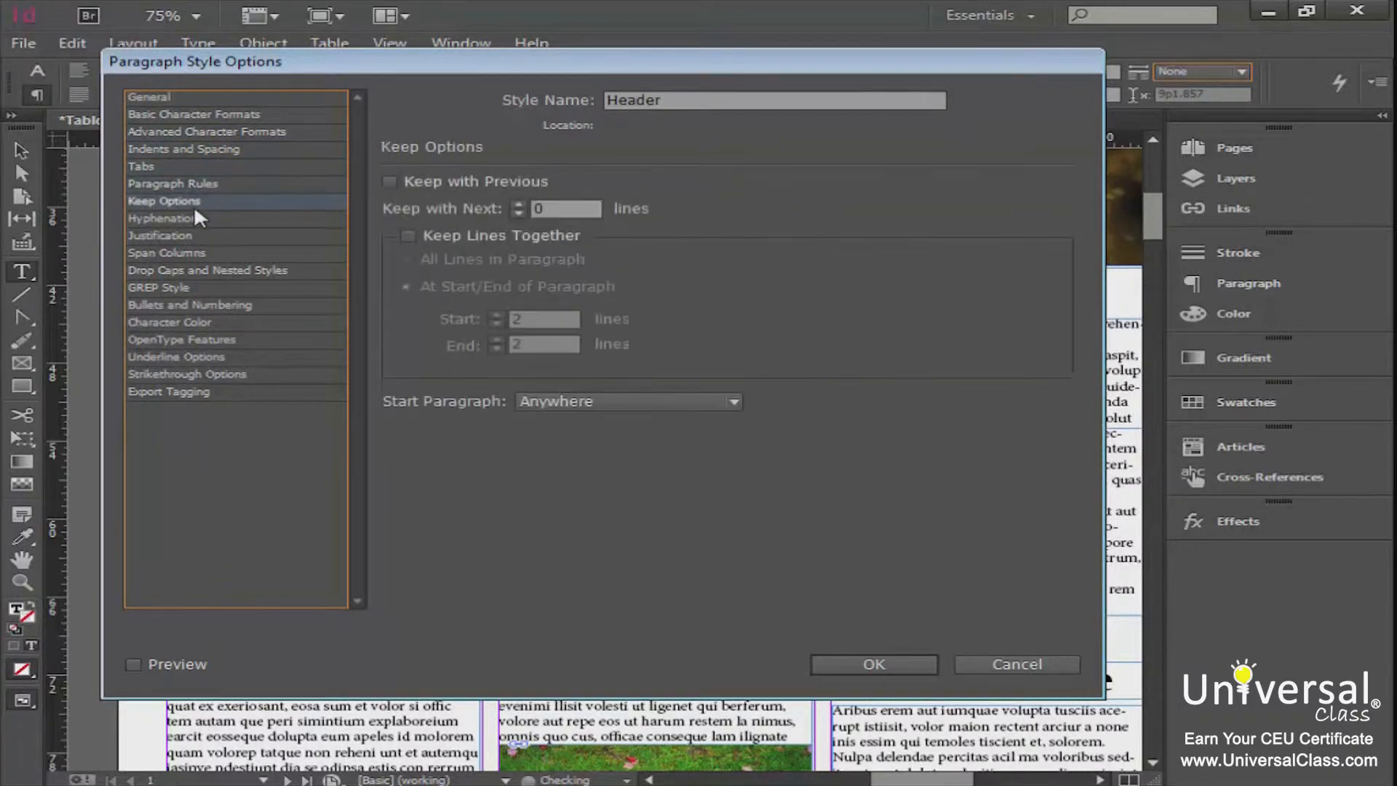
{"action": "left_click", "coordinate": [193, 213]}
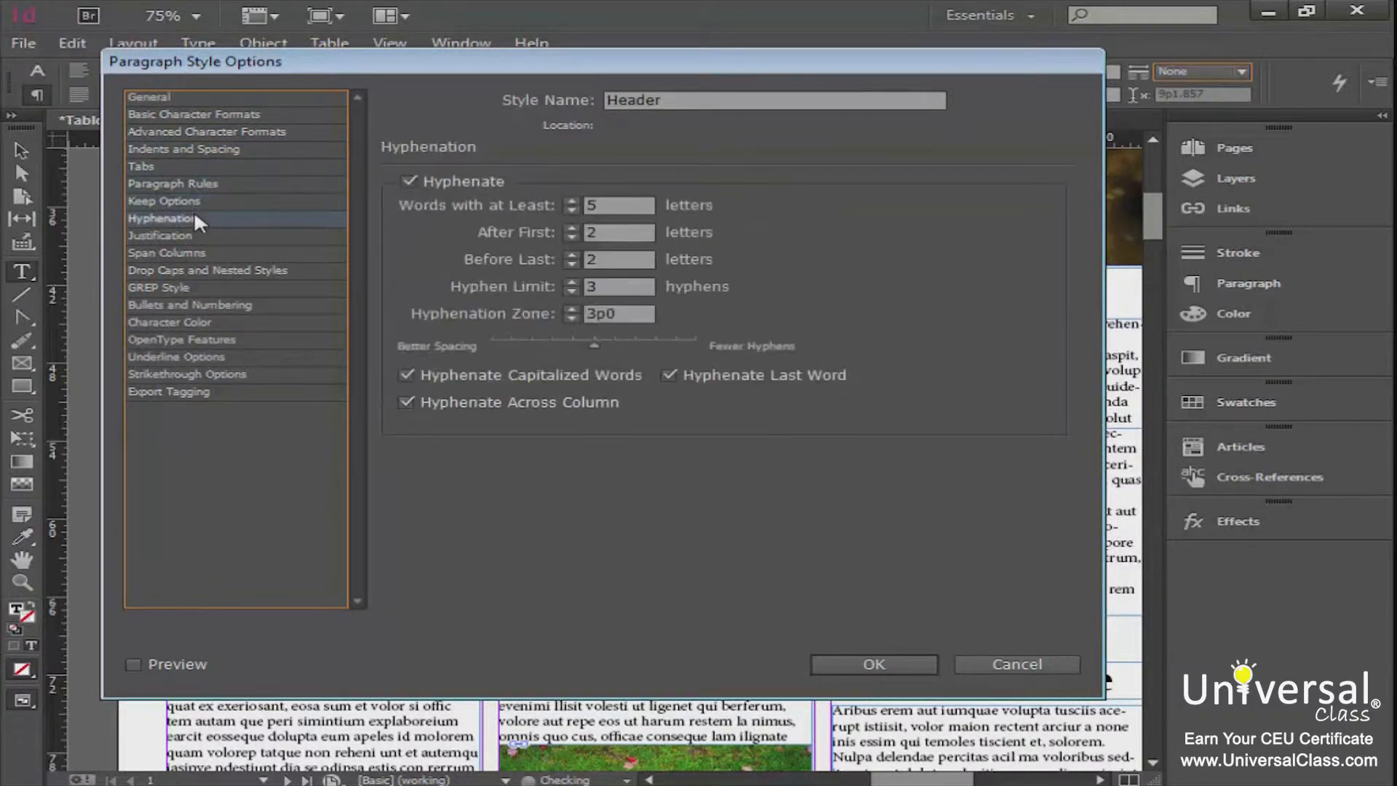
Raise the Header style's minimum word length for hyphenation, set its alignment to Right and save the options
{"action": "left_click", "coordinate": [572, 202]}
{"action": "left_click", "coordinate": [572, 201]}
{"action": "left_click", "coordinate": [227, 150]}
{"action": "left_click", "coordinate": [633, 192]}
{"action": "left_click", "coordinate": [632, 256]}
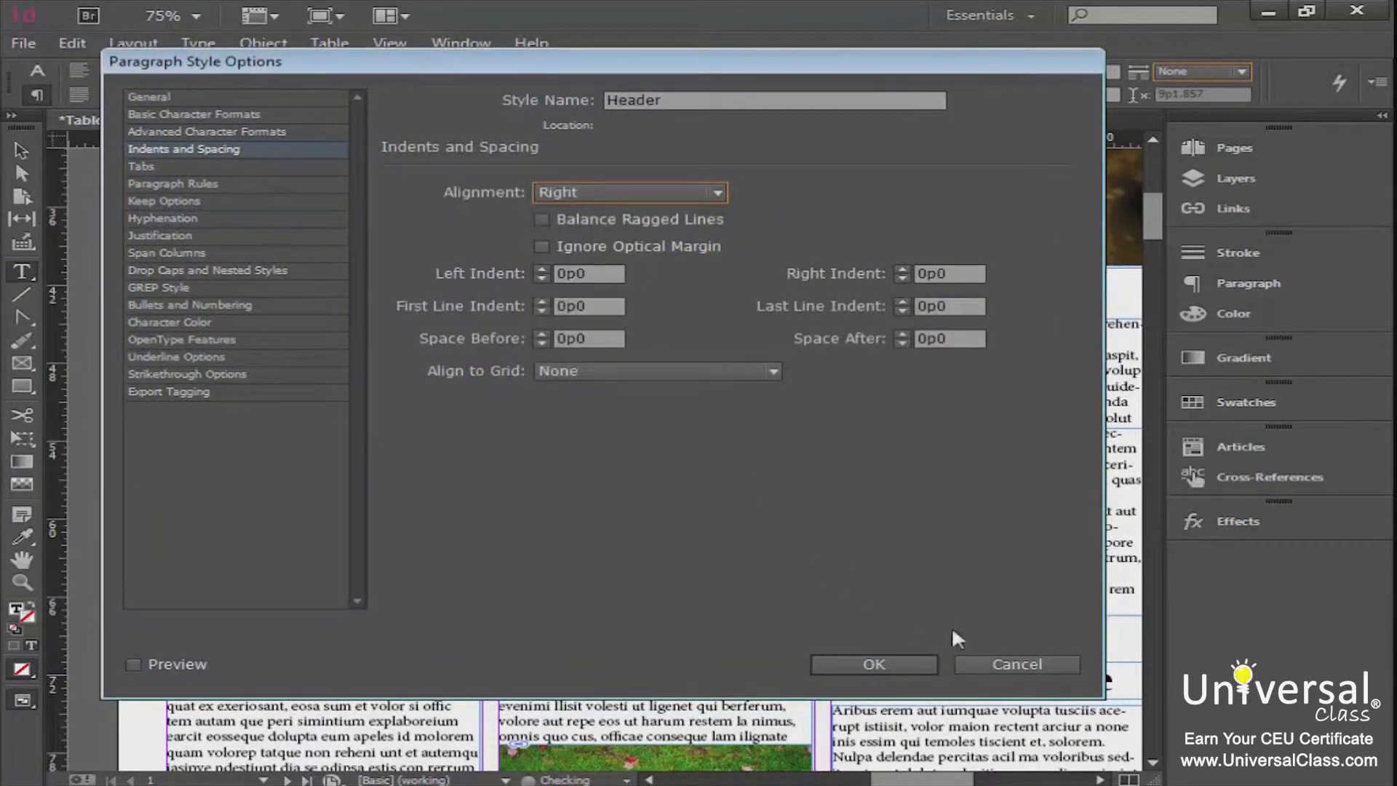
{"action": "left_click", "coordinate": [886, 662]}
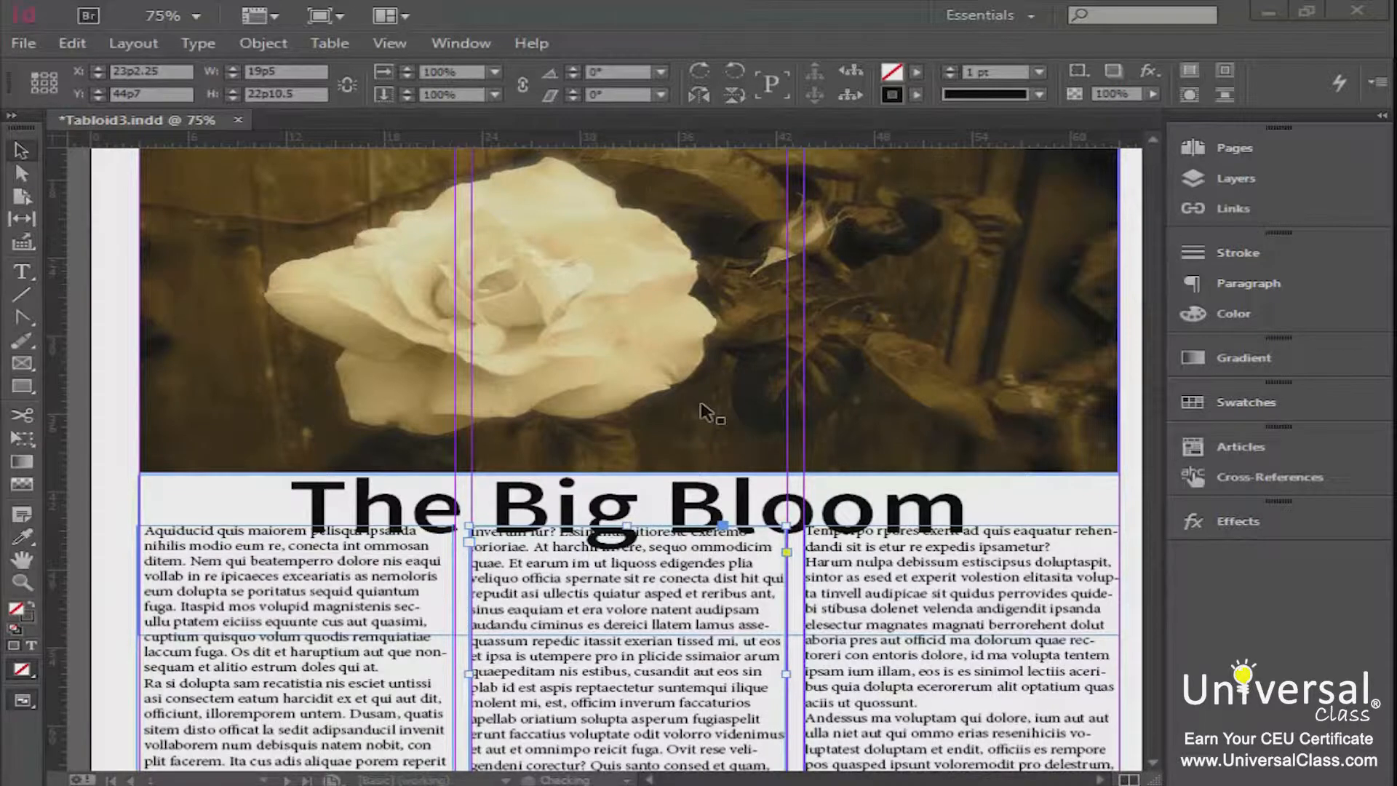
Show the object styles and create a new object style inside Style Group 1
{"action": "left_click", "coordinate": [466, 45]}
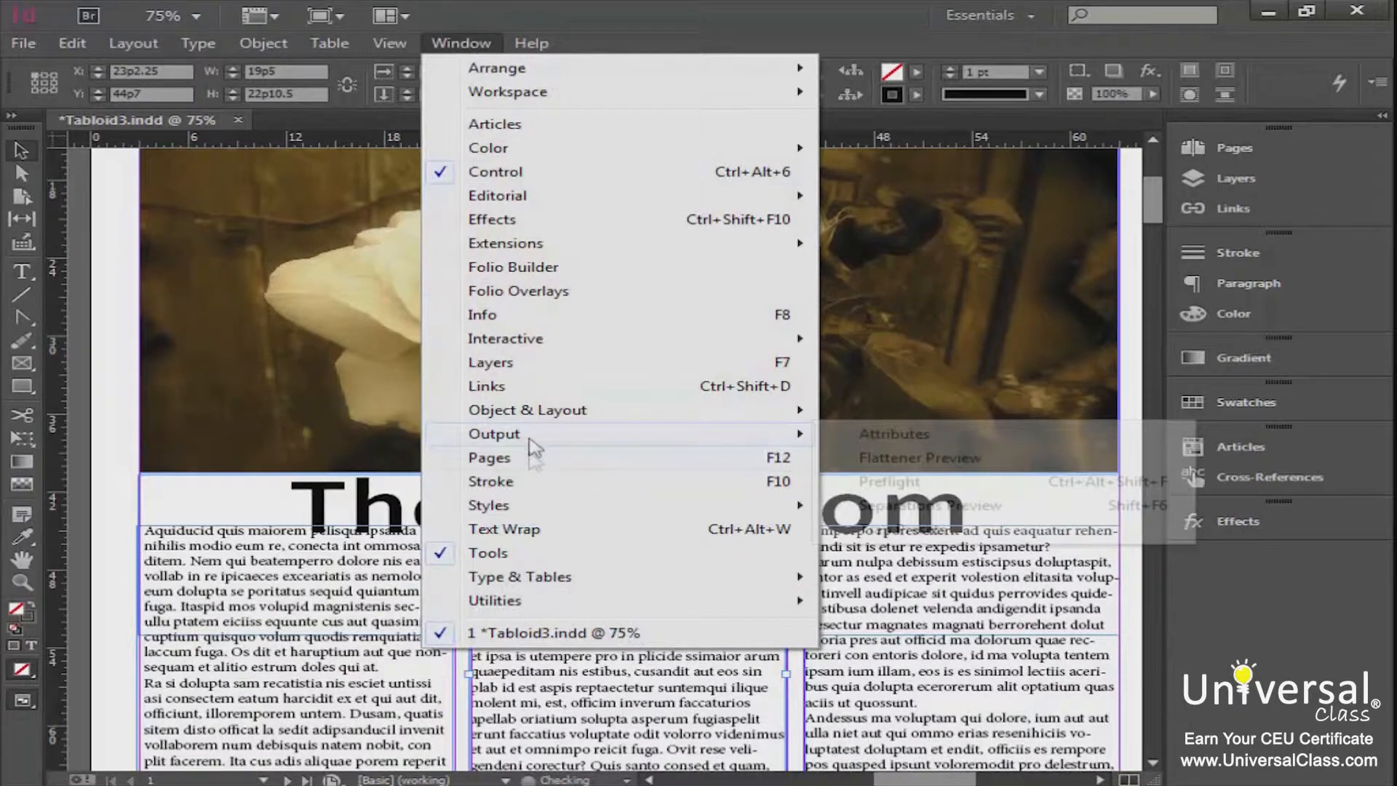
{"action": "mouse_move", "coordinate": [531, 506]}
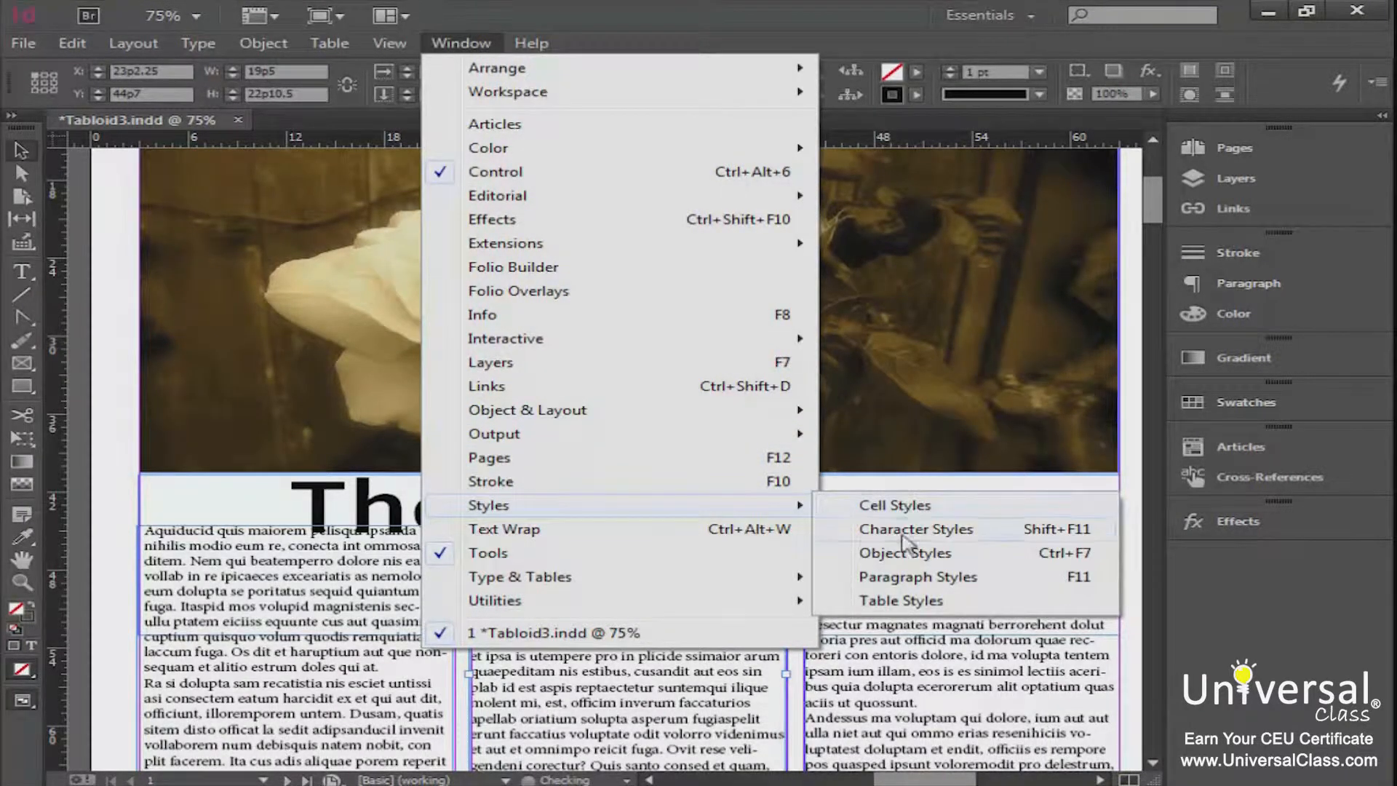
{"action": "left_click", "coordinate": [902, 560]}
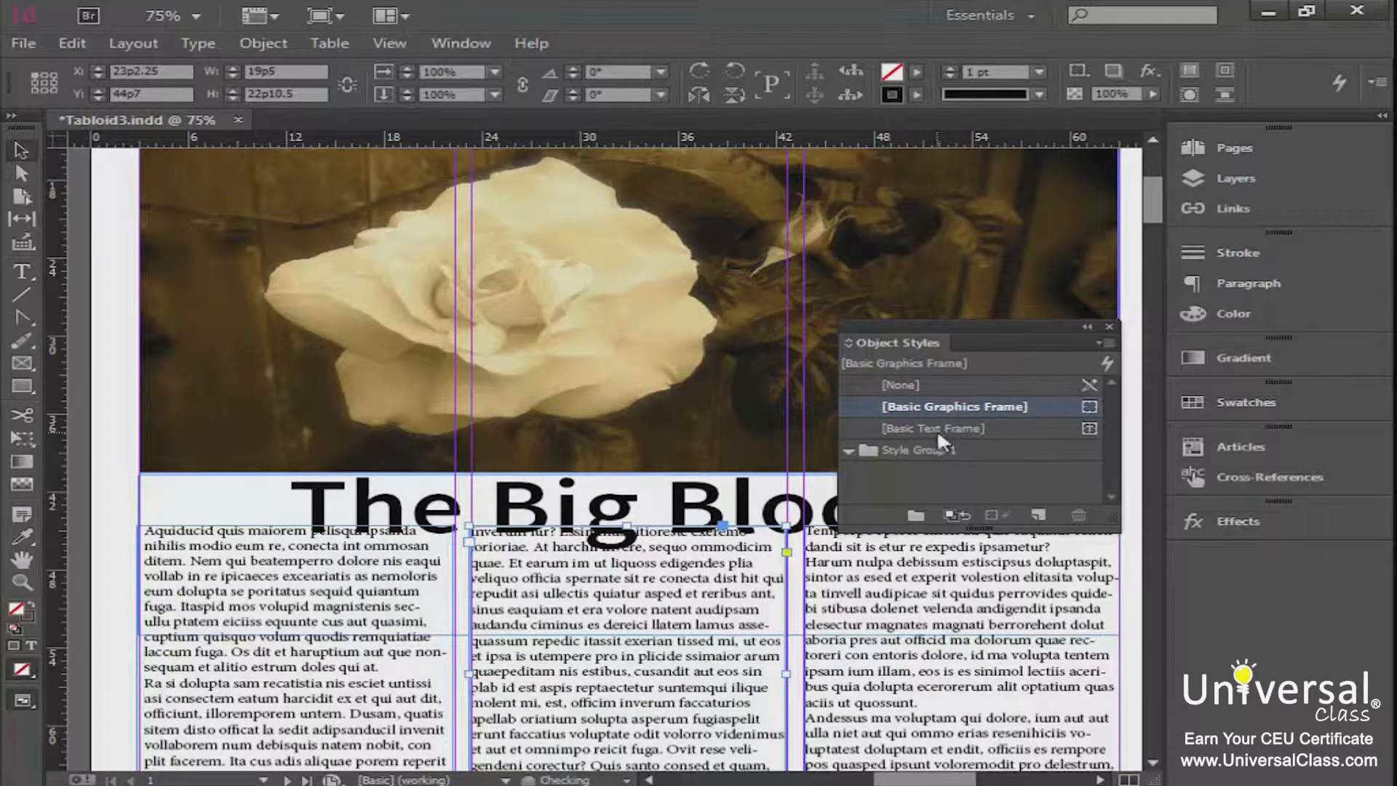
{"action": "left_click", "coordinate": [935, 448]}
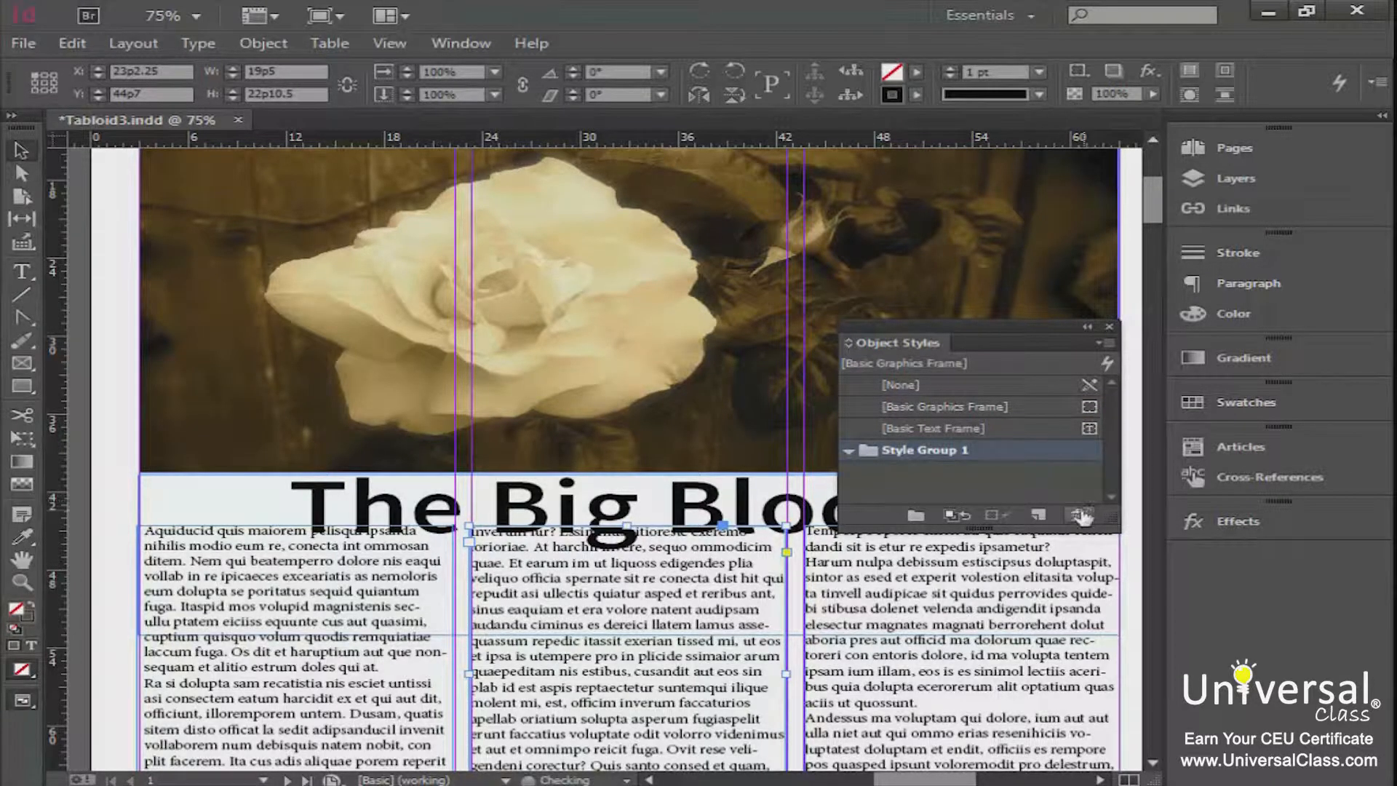
{"action": "left_click", "coordinate": [1039, 517]}
{"action": "left_click", "coordinate": [950, 469]}
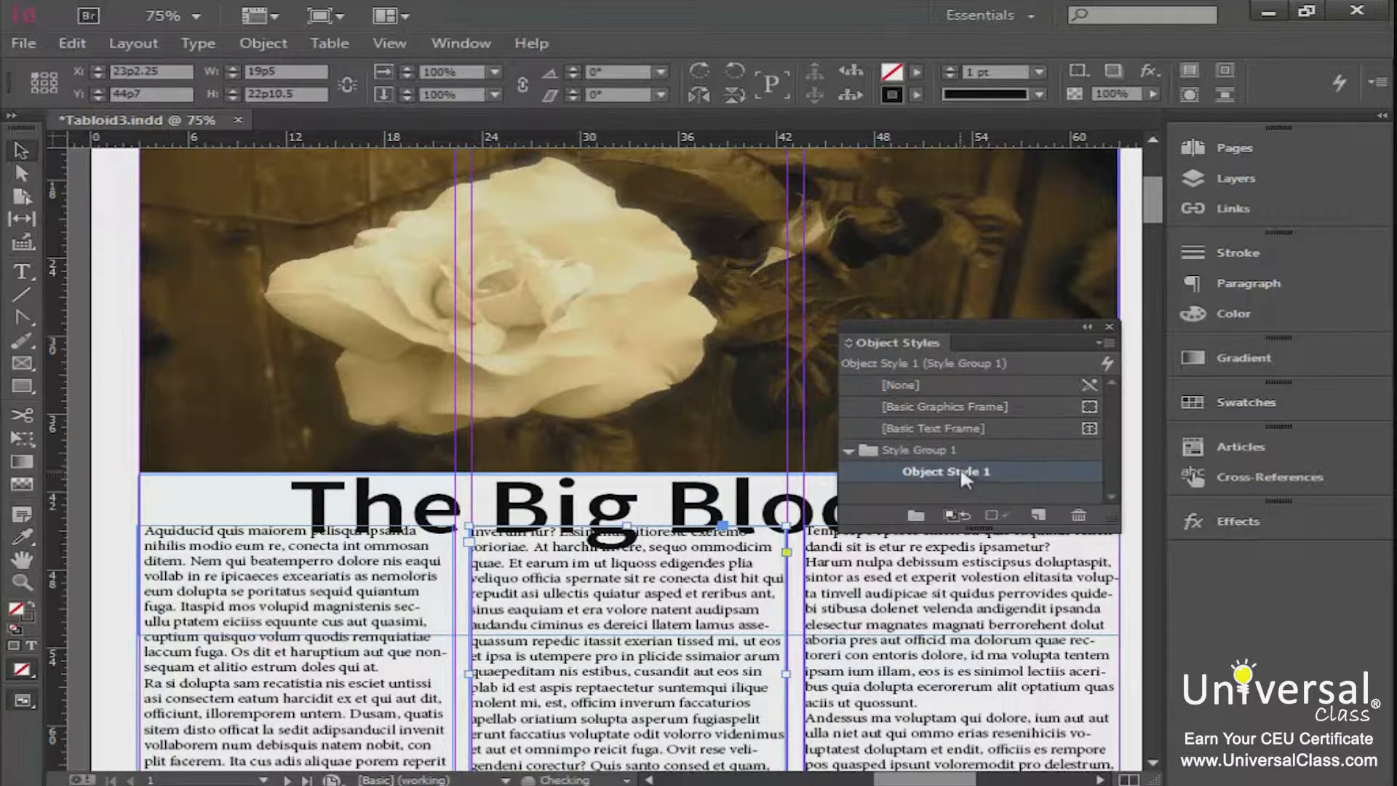
Open the options of the new object style in Style Group 1 and shorten its name to Object
{"action": "double_click", "coordinate": [959, 466]}
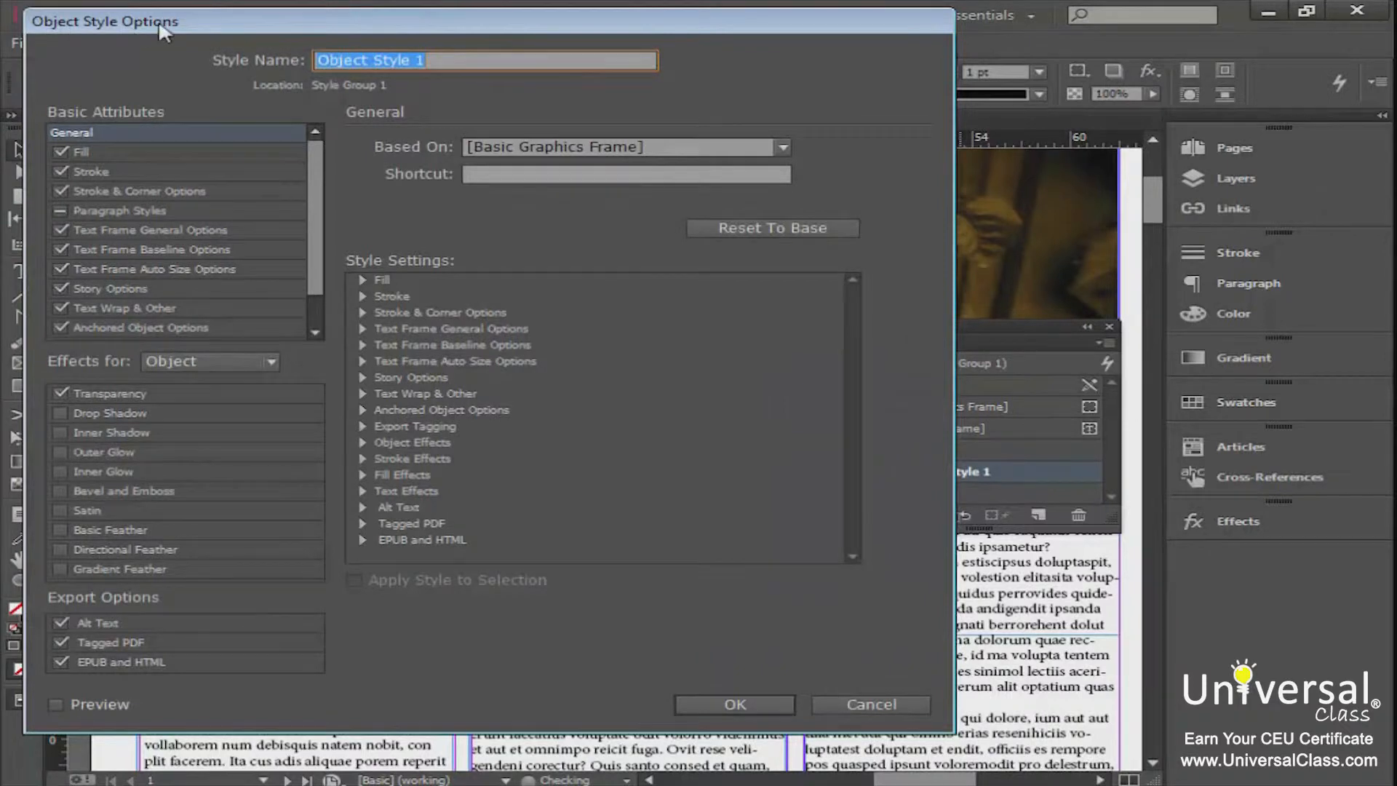
{"action": "left_click", "coordinate": [454, 64]}
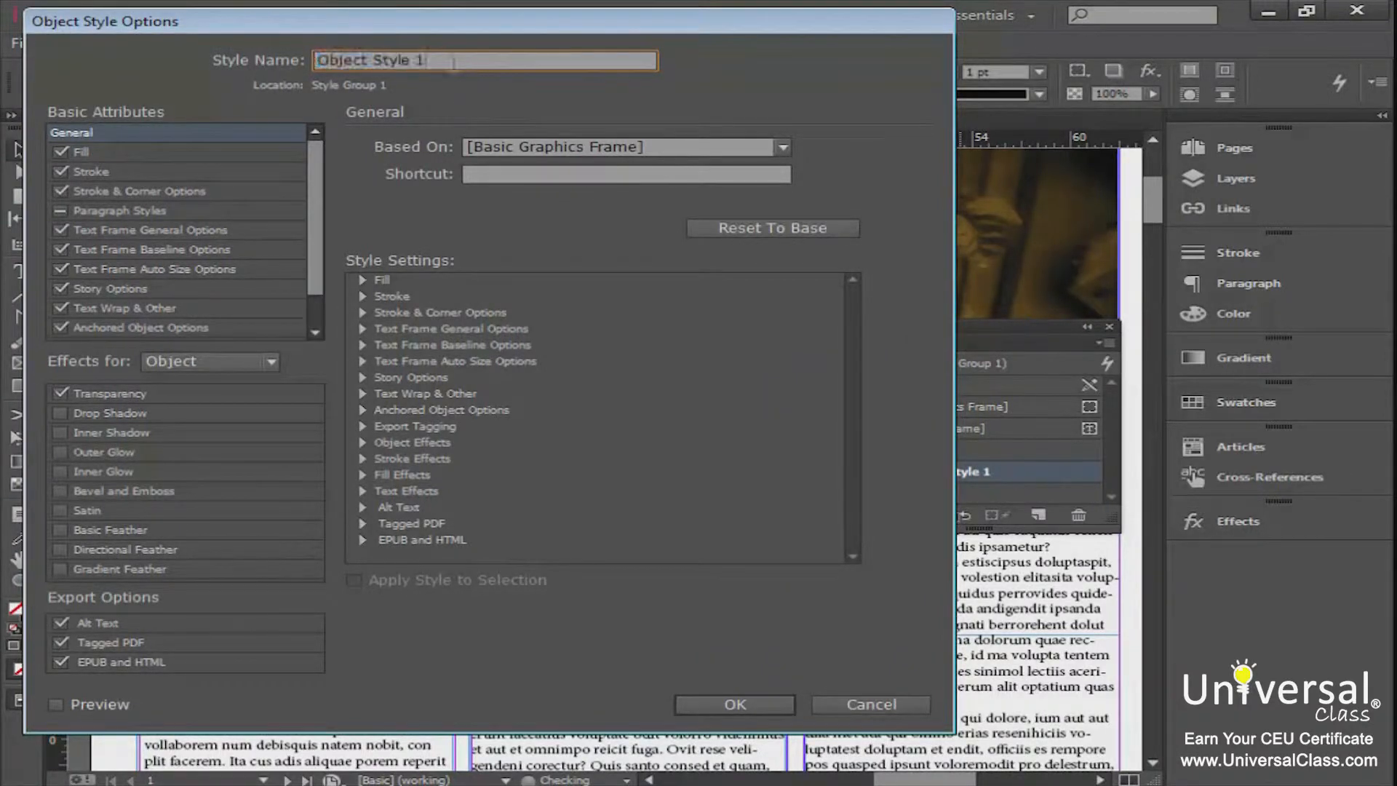
{"action": "key", "text": "BackSpace"}
{"action": "key", "text": "BackSpace"}
{"action": "key", "text": "BackSpace"}
{"action": "key", "text": "BackSpace"}
{"action": "key", "text": "BackSpace"}
{"action": "key", "text": "BackSpace"}
{"action": "key", "text": "BackSpace"}
{"action": "key", "text": "BackSpace"}
Base the Object style on [Basic Text Frame] and save its options
{"action": "left_click", "coordinate": [579, 146]}
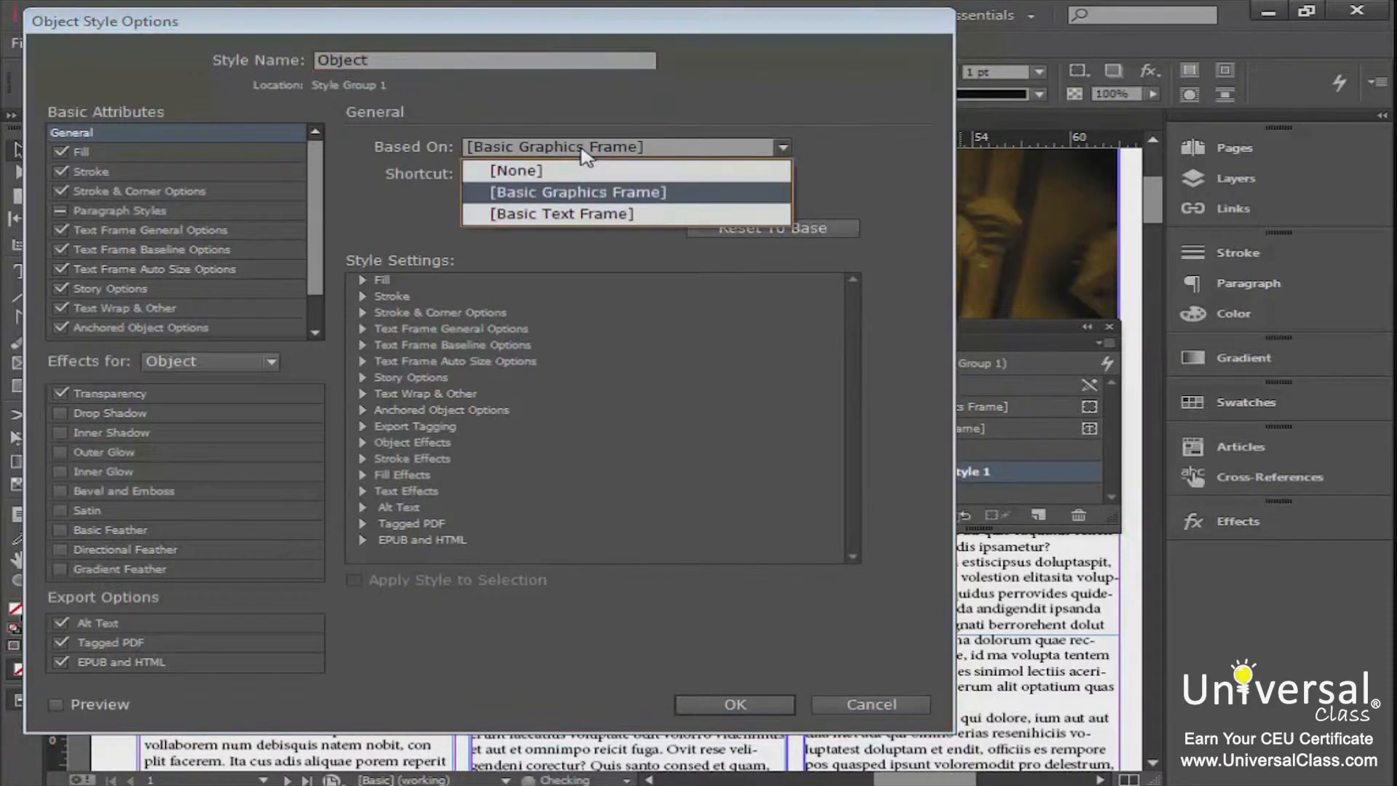
{"action": "left_click", "coordinate": [579, 213]}
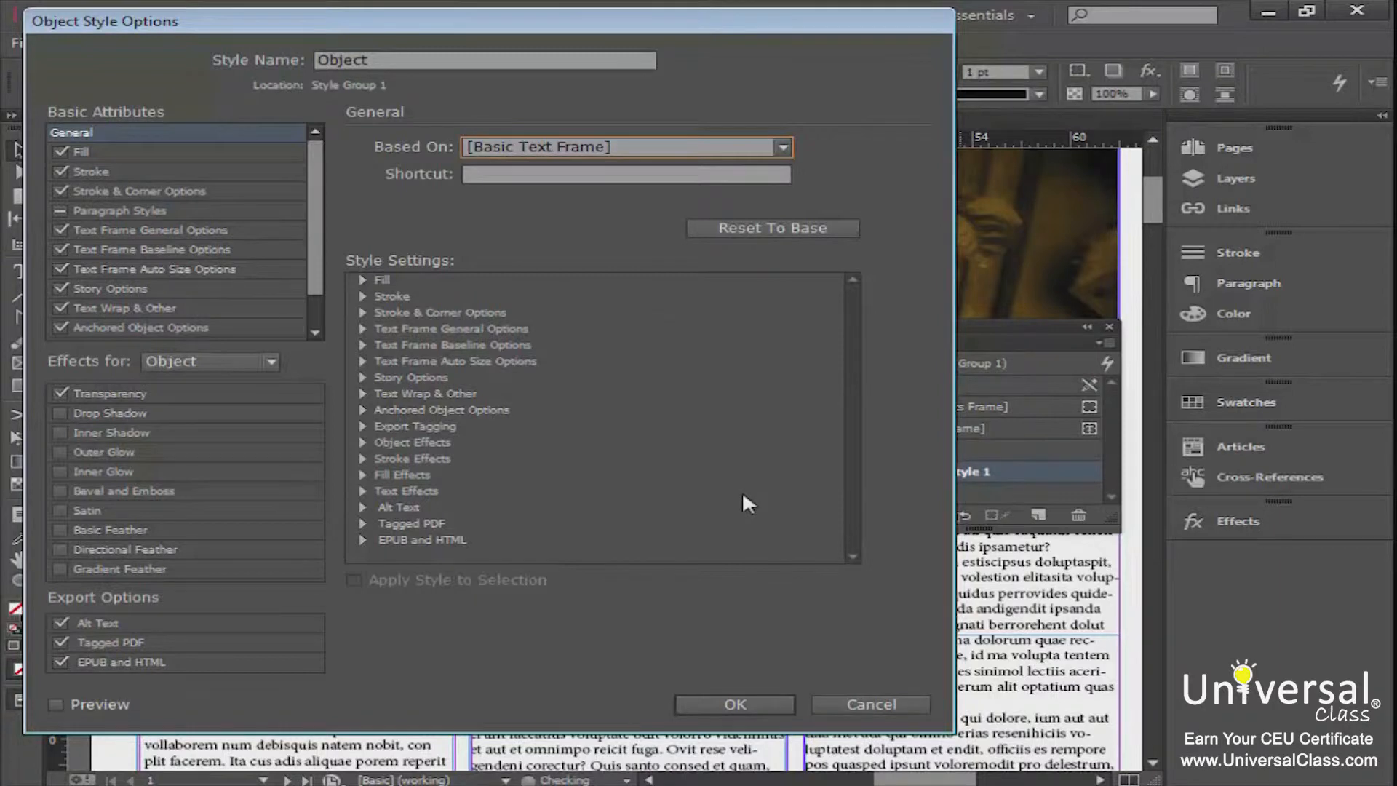
{"action": "left_click", "coordinate": [720, 699]}
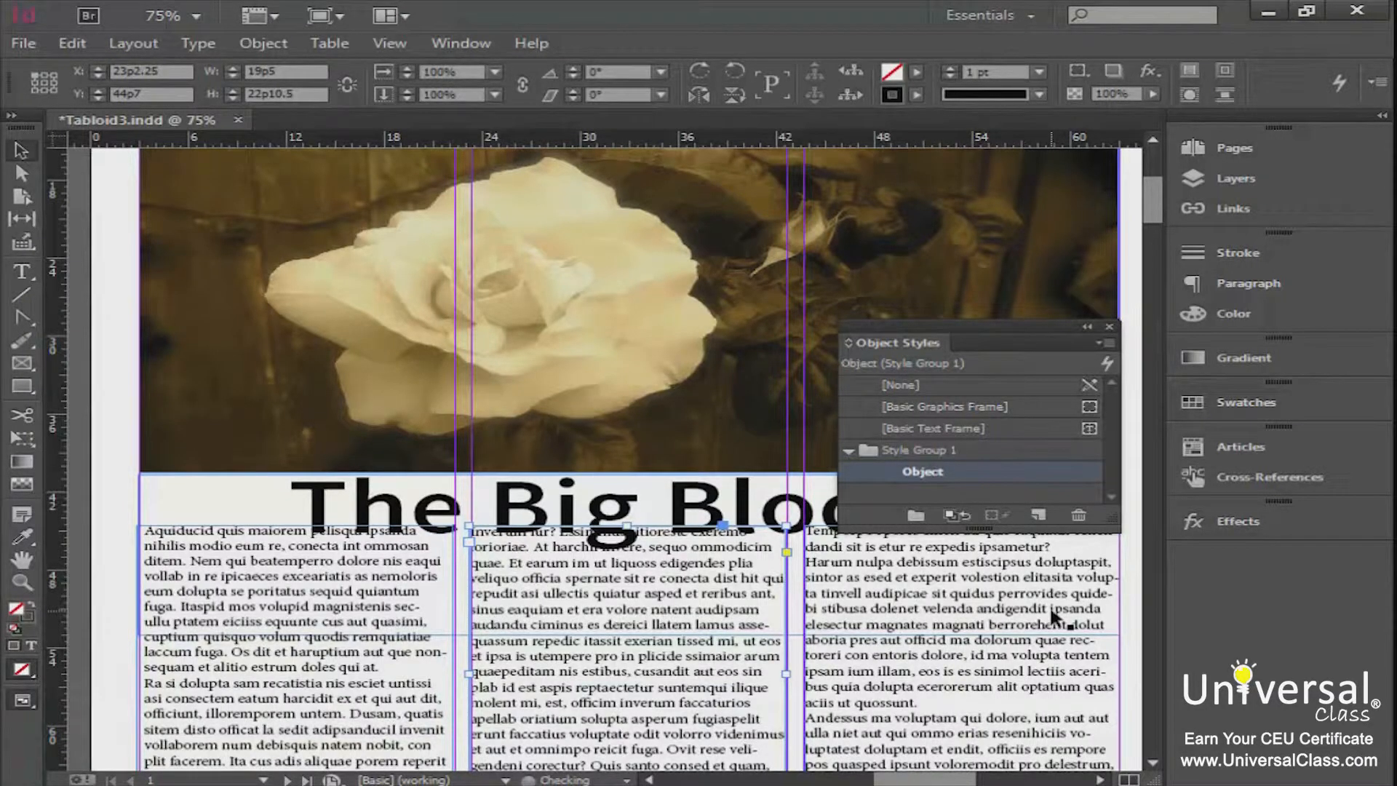
Apply the Header paragraph style to the selected middle-column text frame with Quick Apply
{"action": "left_click", "coordinate": [1107, 366]}
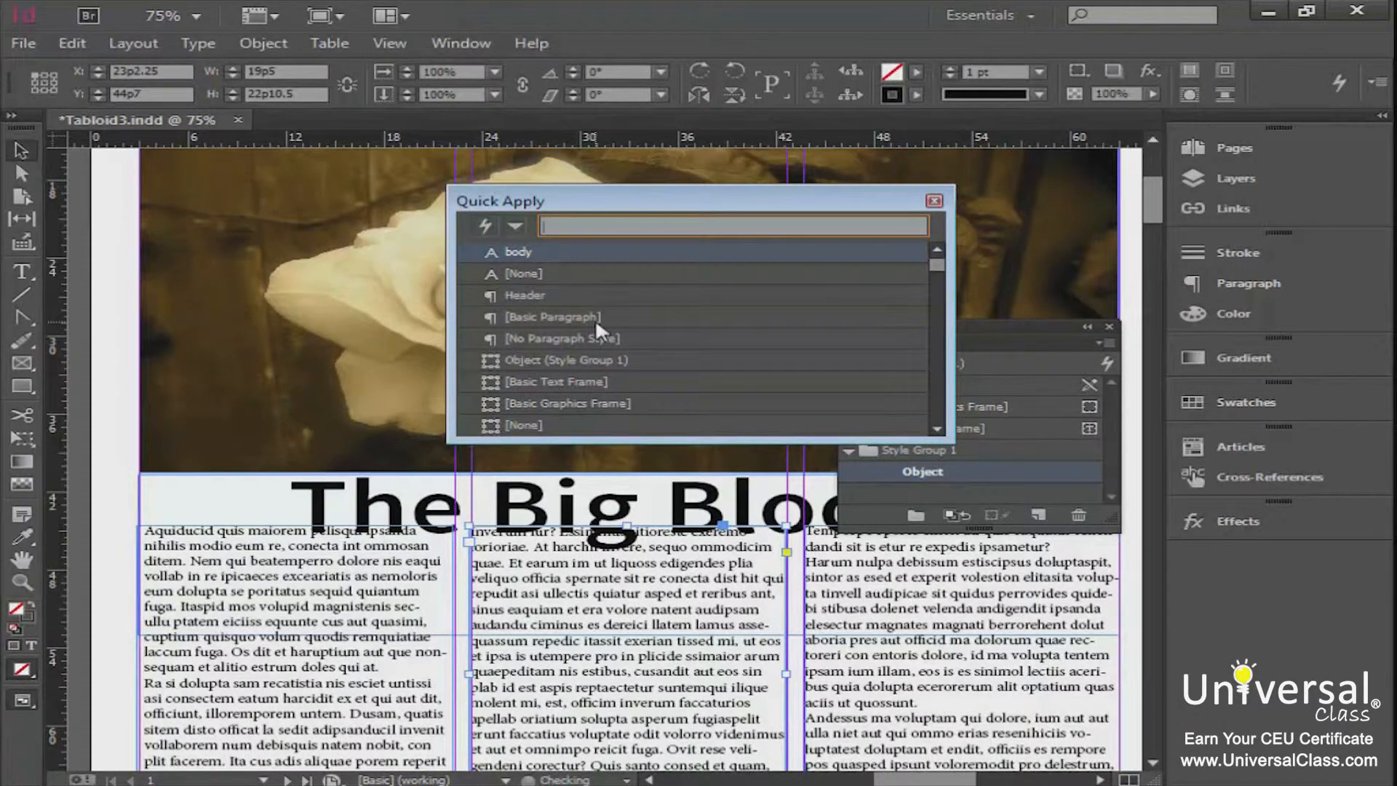
{"action": "left_click", "coordinate": [521, 293]}
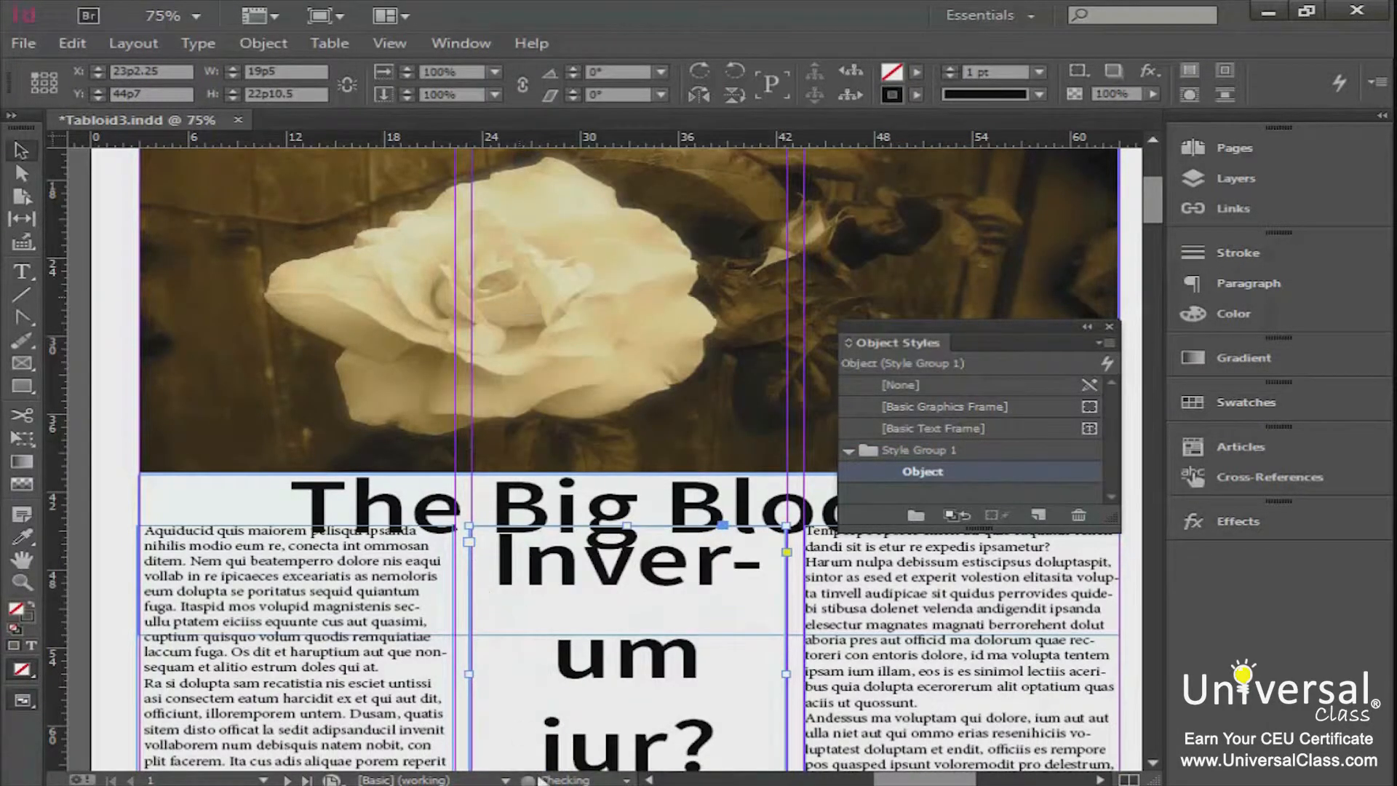